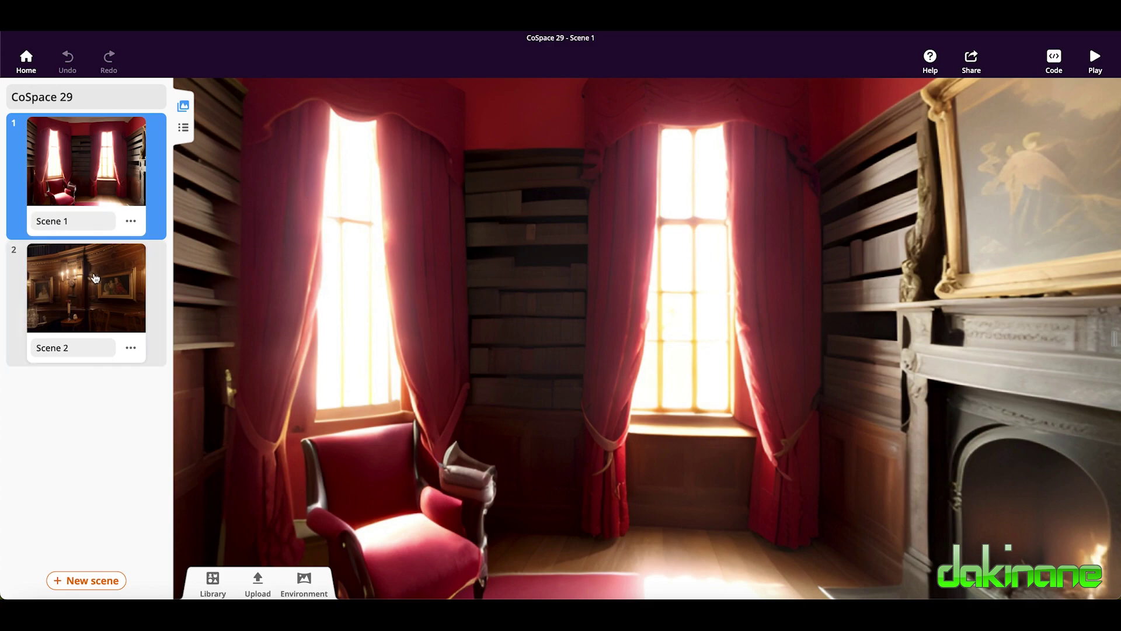
- Preview the wood-panelled second scene, then return to the red library room and look toward the fireplace
left_click(95, 278)
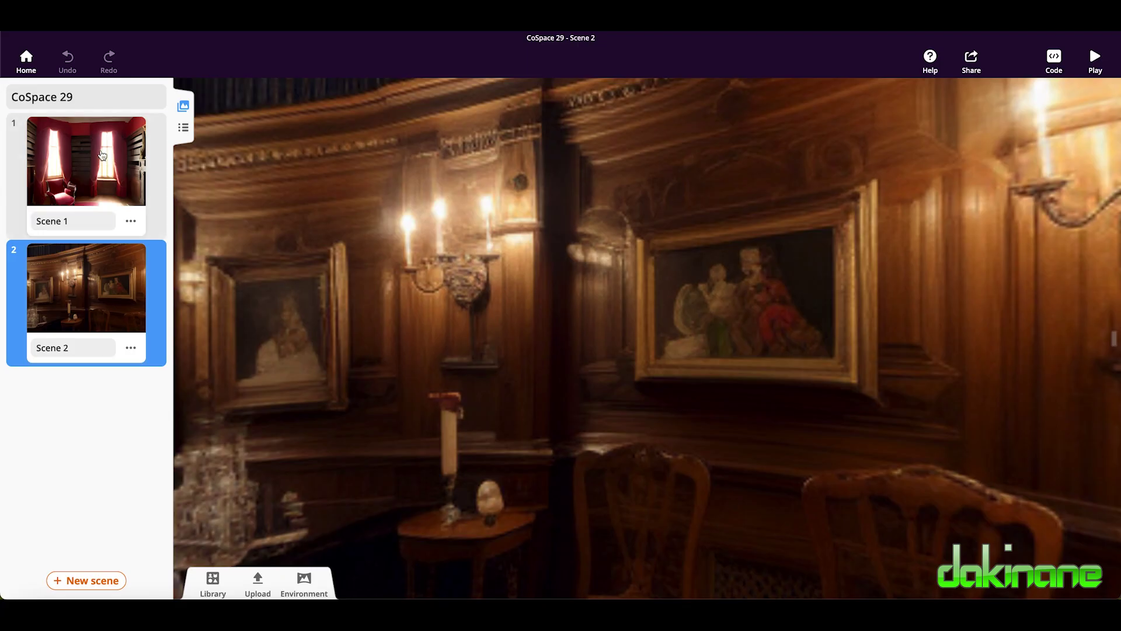
left_click(101, 154)
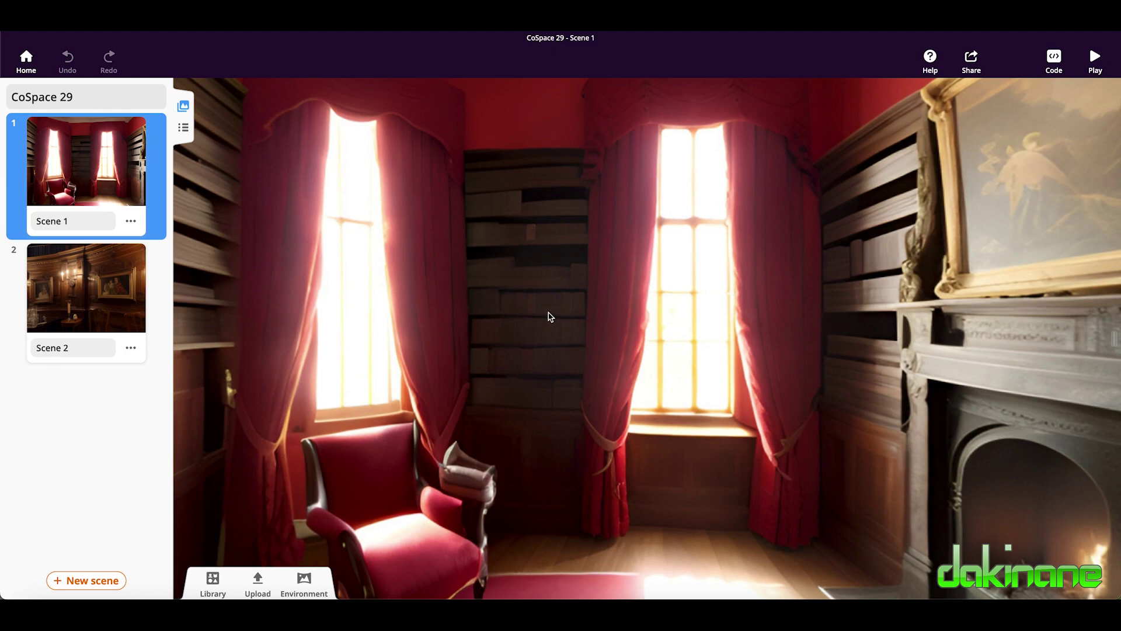
left_click_drag(718, 305, 694, 321)
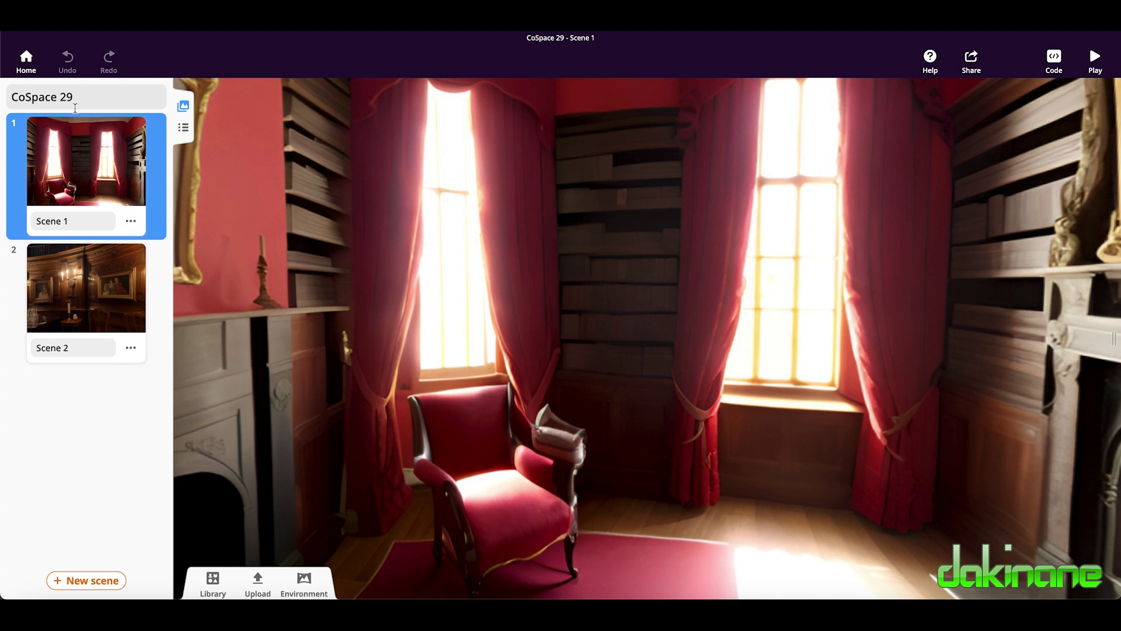
- Replace the project title CoSpace 29 with 'Library VR adventure'
left_click(185, 117)
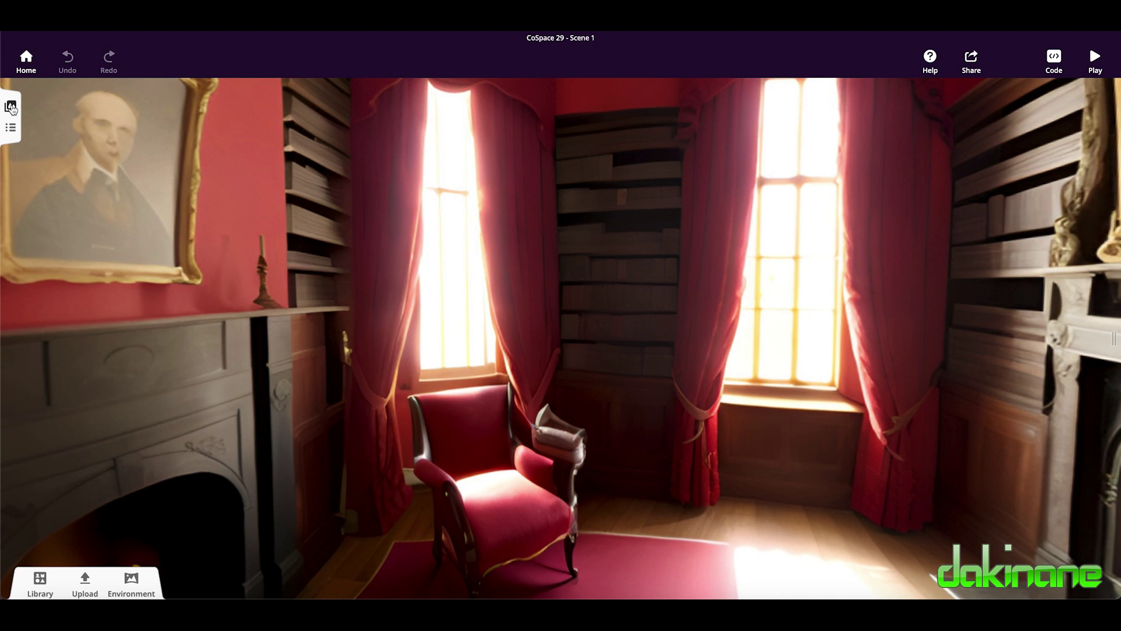
left_click(12, 108)
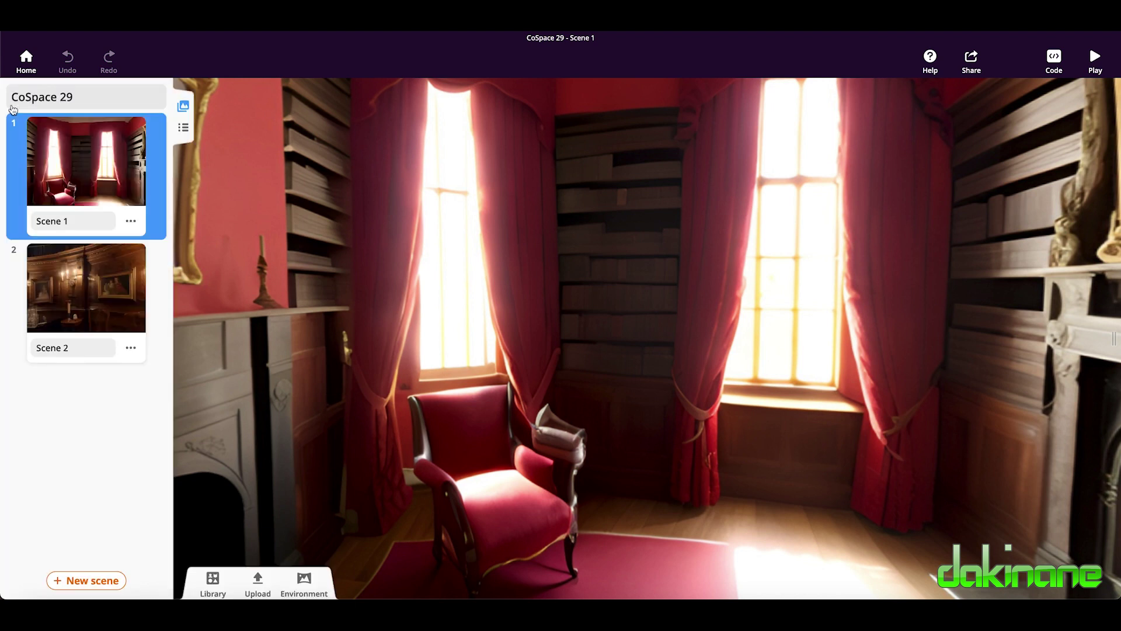
left_click(83, 95)
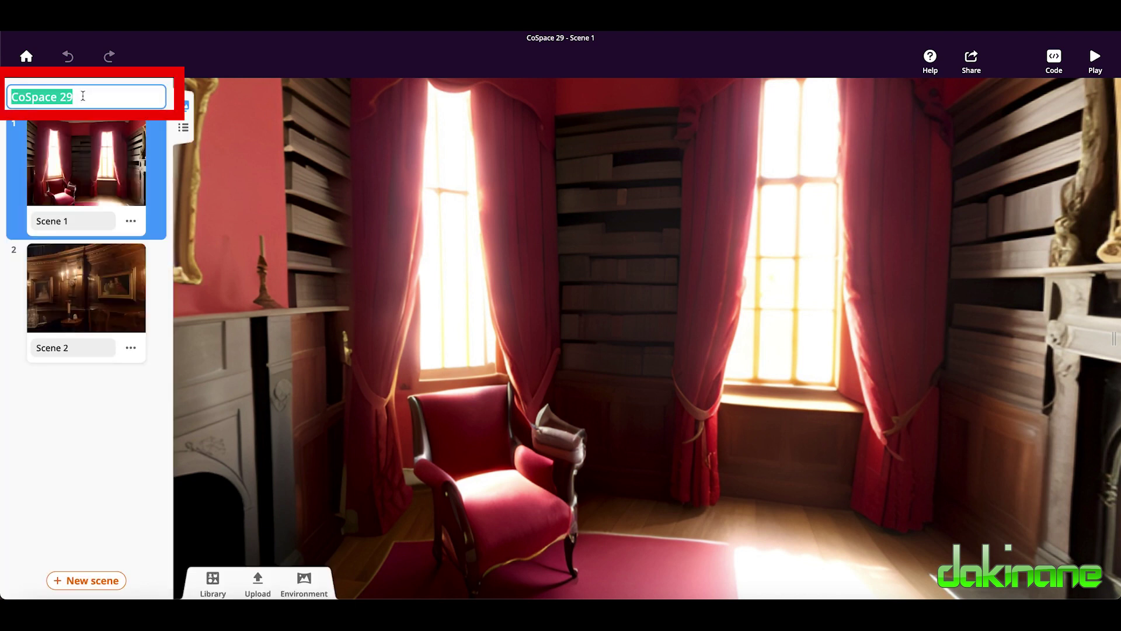
key("BackSpace")
type("Libr")
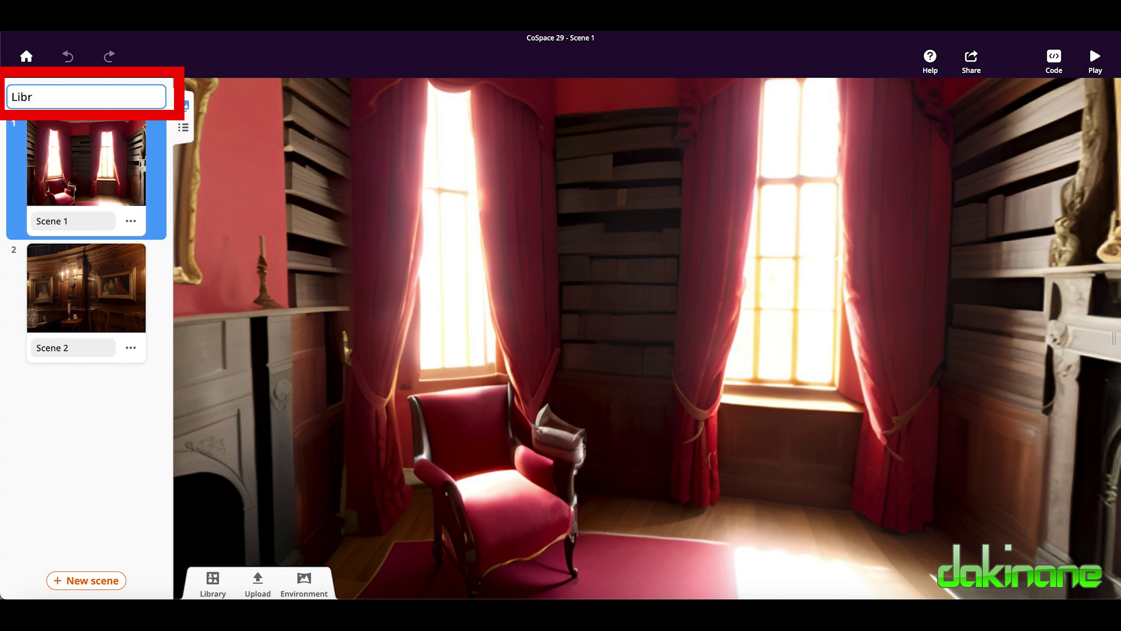
type("ary VR")
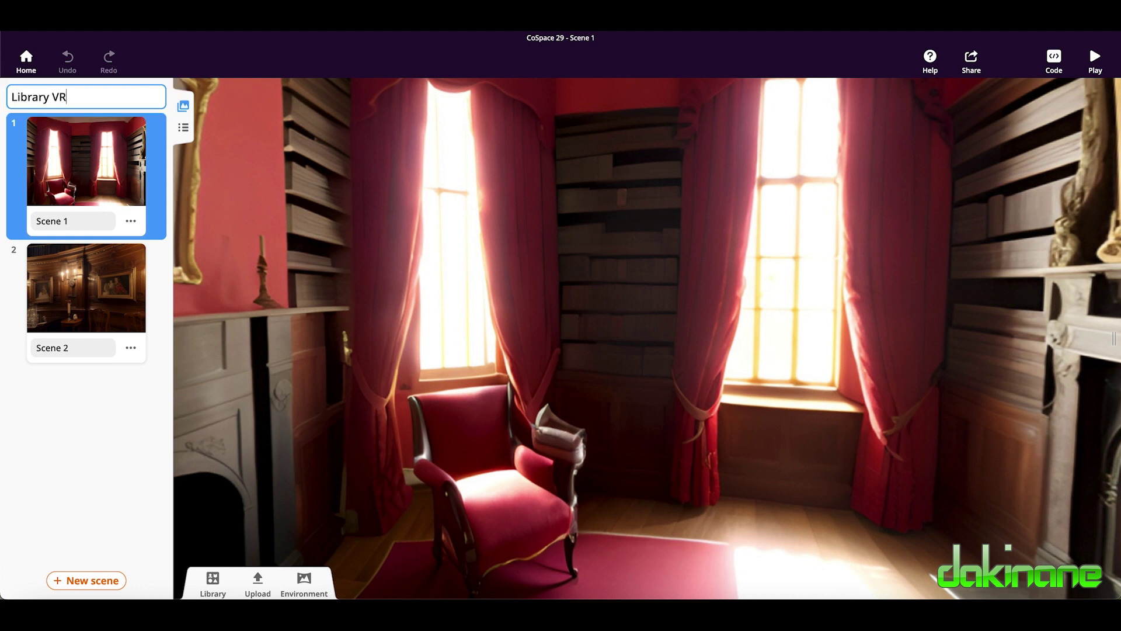
type(" adventure")
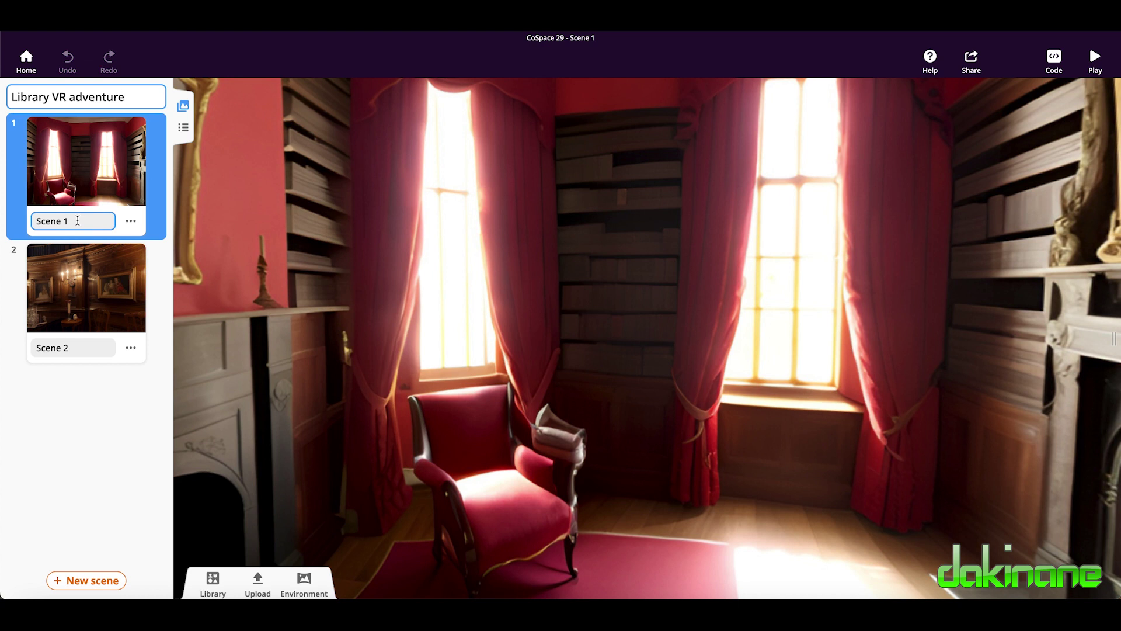
- Confirm the project title and rename Scene 1 to 'Library 1'
left_click(78, 220)
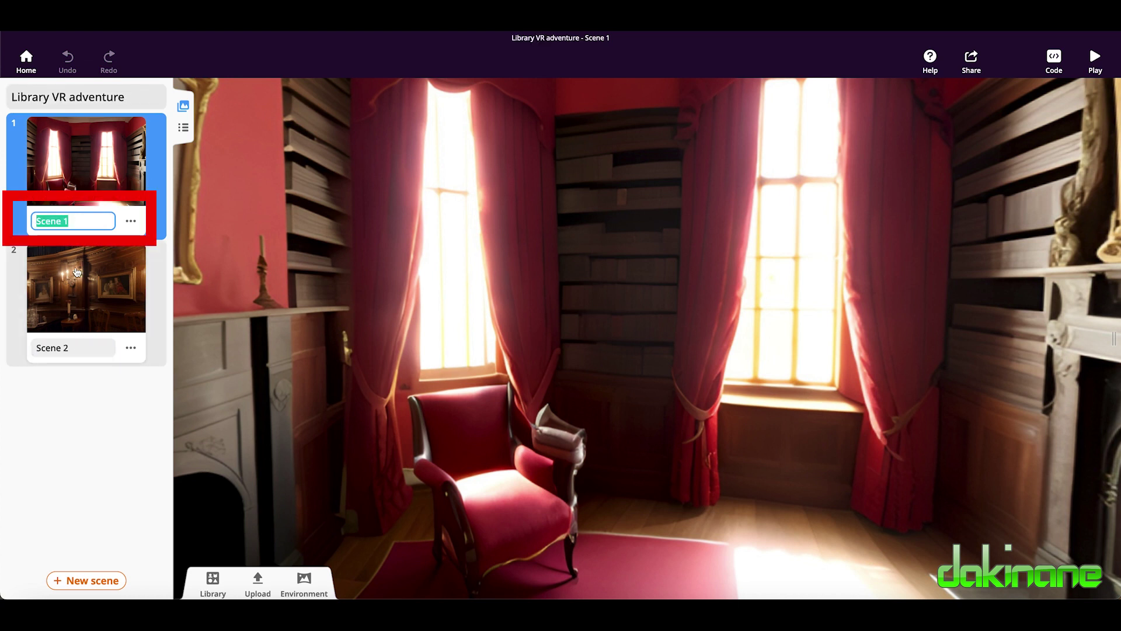
key("Left")
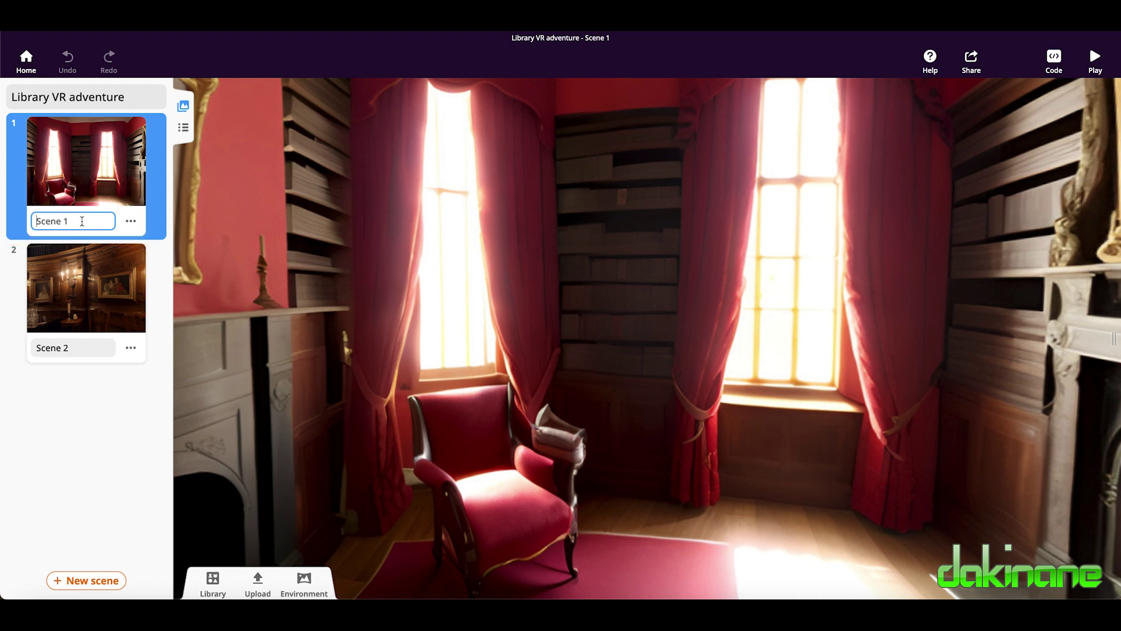
key("ctrl+a")
type("Library 1")
- Rename Scene 2 to 'Dining room', correcting a typo along the way
left_click(89, 348)
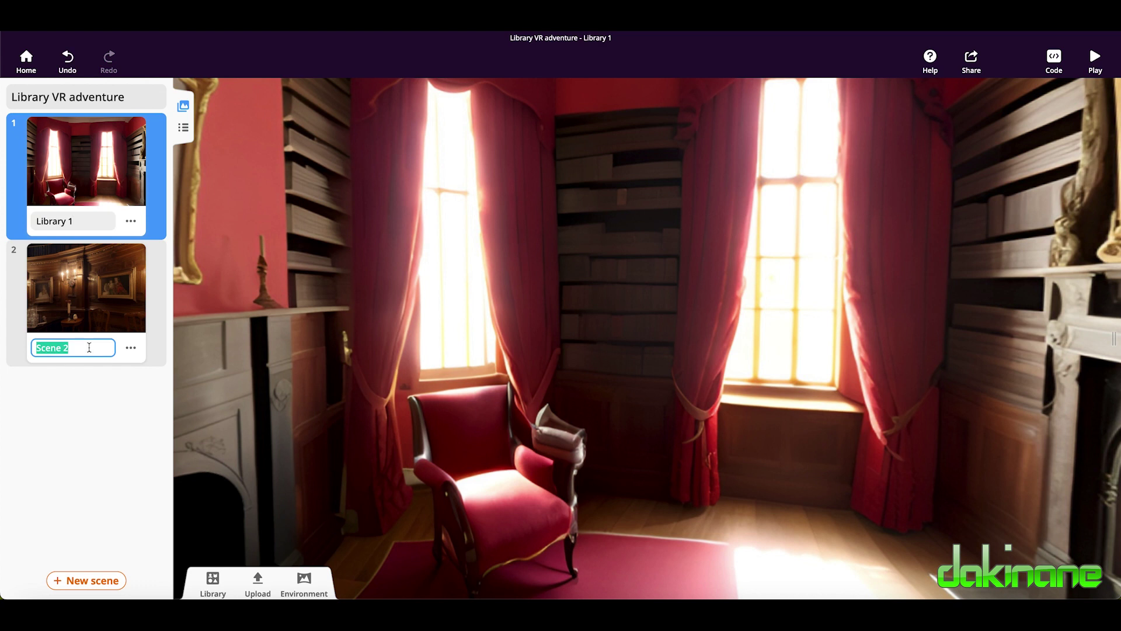
key("ctrl+a")
type("Dini")
type("g")
key("BackSpace")
key("BackSpace")
type("ing room")
left_click(90, 427)
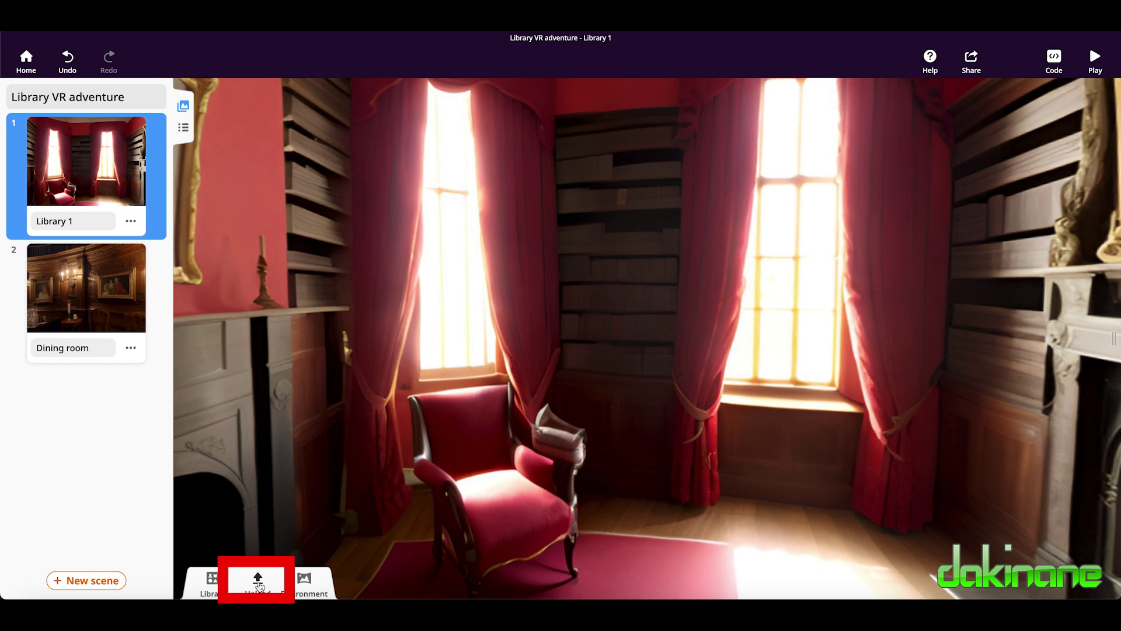
- Bring up the asset upload options from the bottom toolbar
left_click(255, 585)
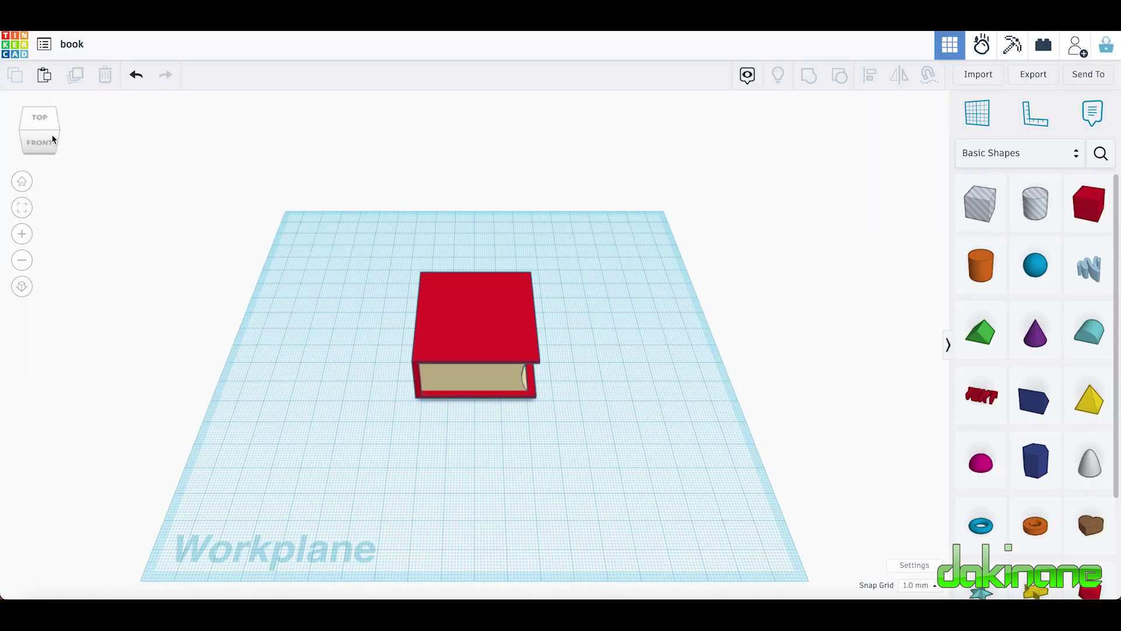
- Check the red book from front and top views, then bring up the design's export download options
left_click_drag(57, 133, 57, 156)
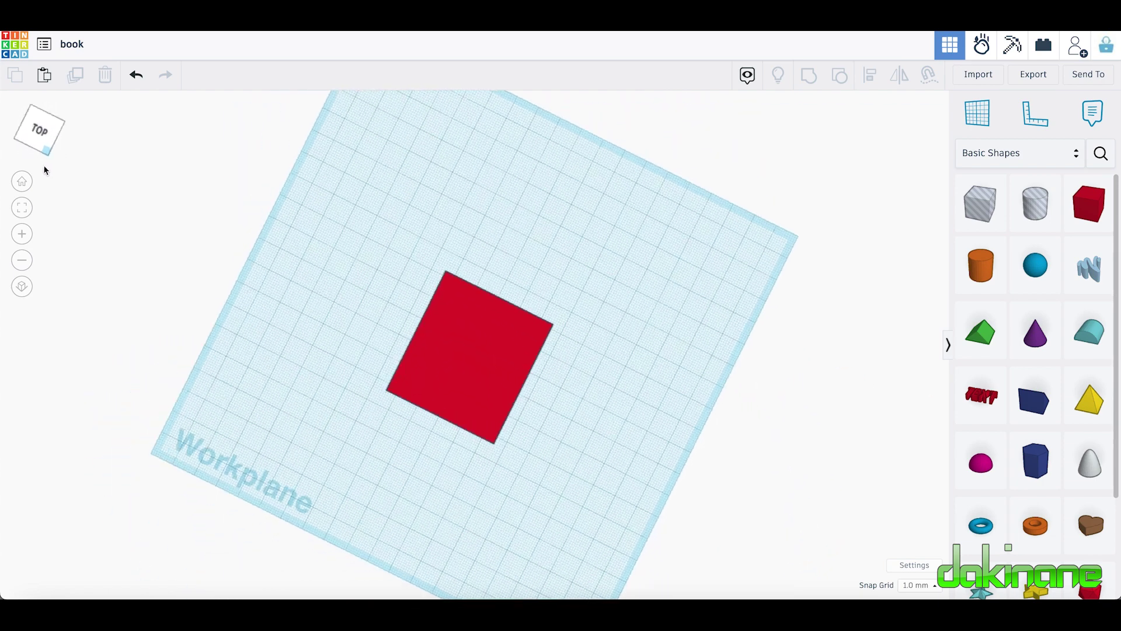
left_click(39, 153)
left_click(46, 155)
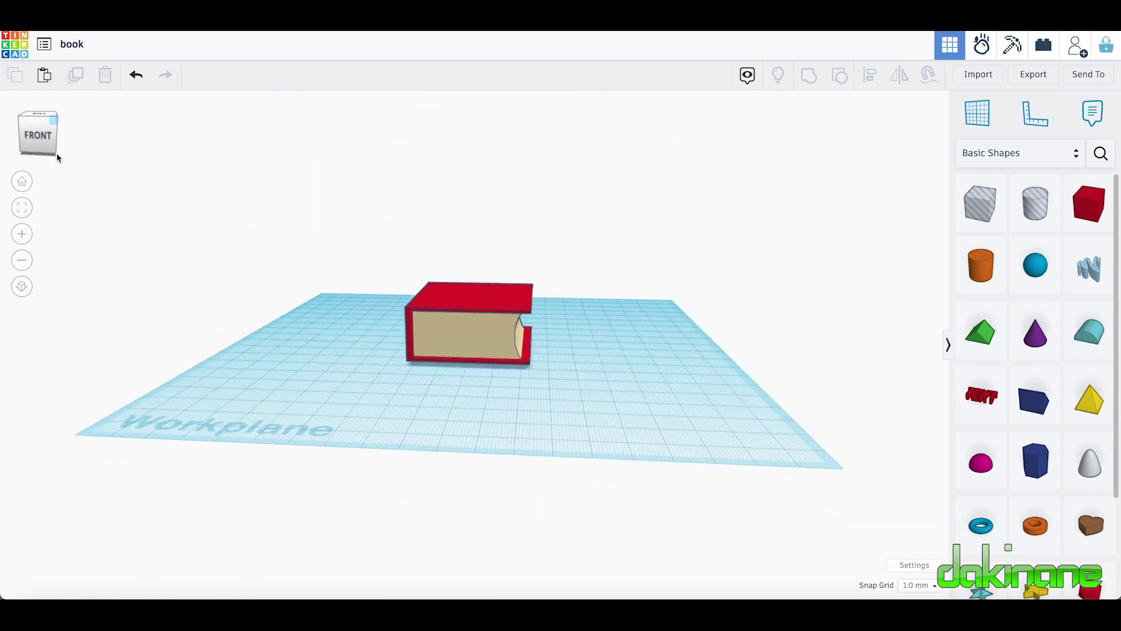
left_click(57, 156)
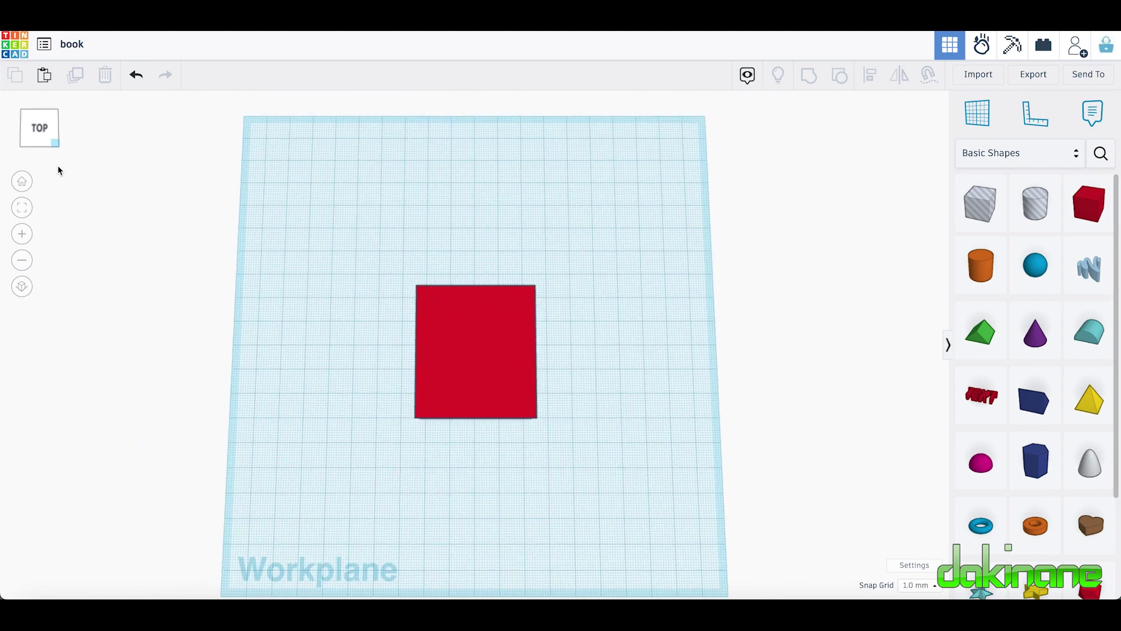
right_click_drag(57, 163, 58, 157)
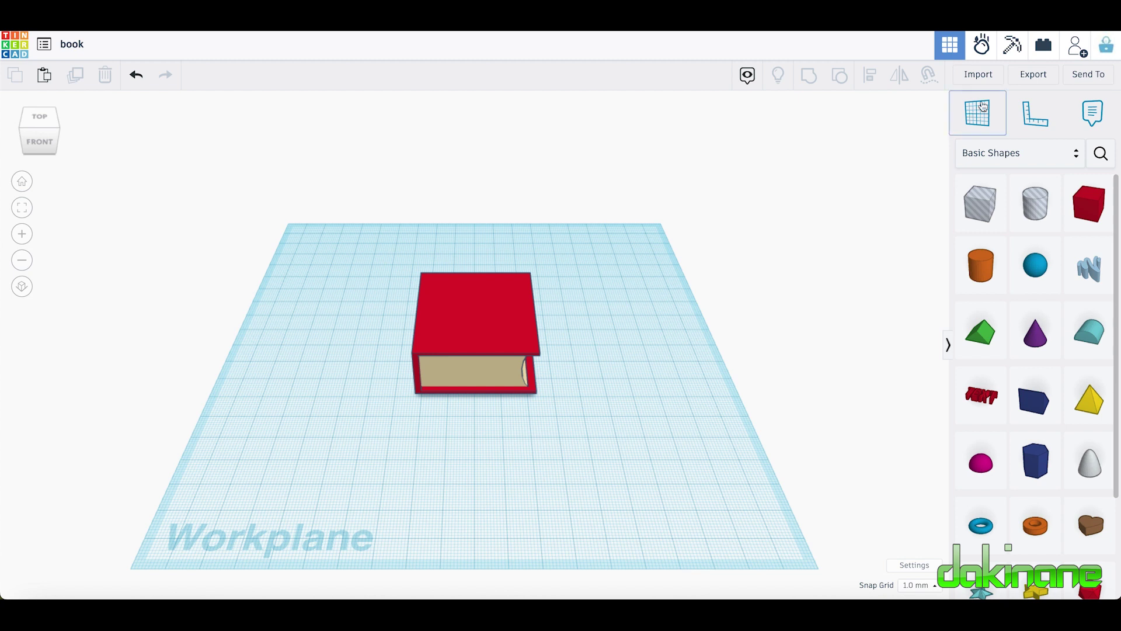
left_click(1032, 77)
left_click(1037, 80)
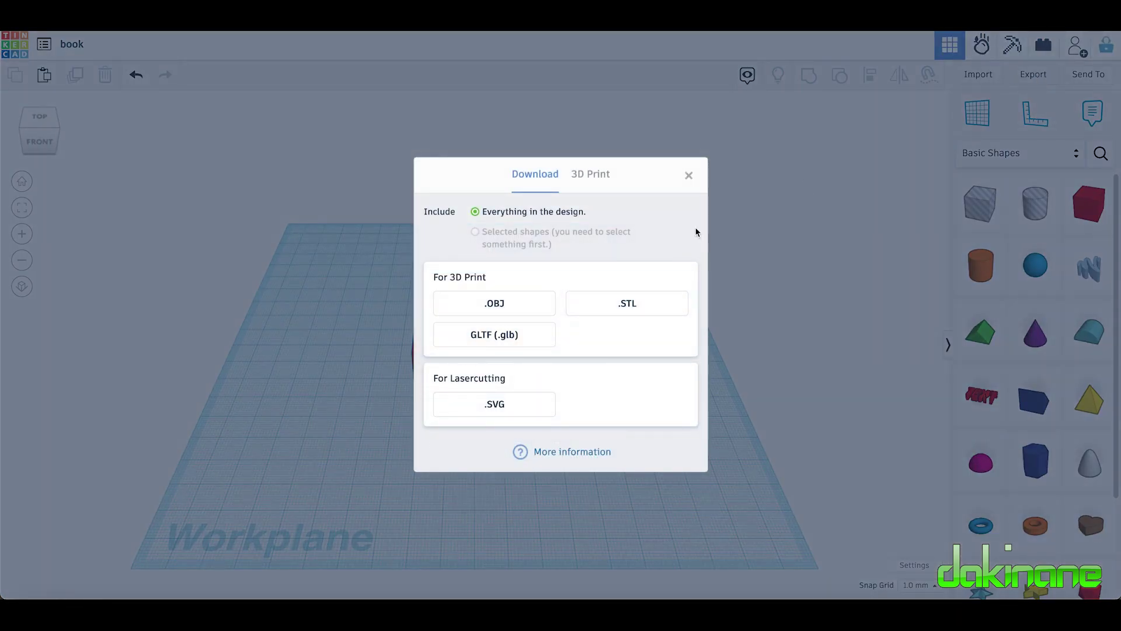
- Close the export options and rename the design from 'book' to 'VR Book'
left_click(294, 200)
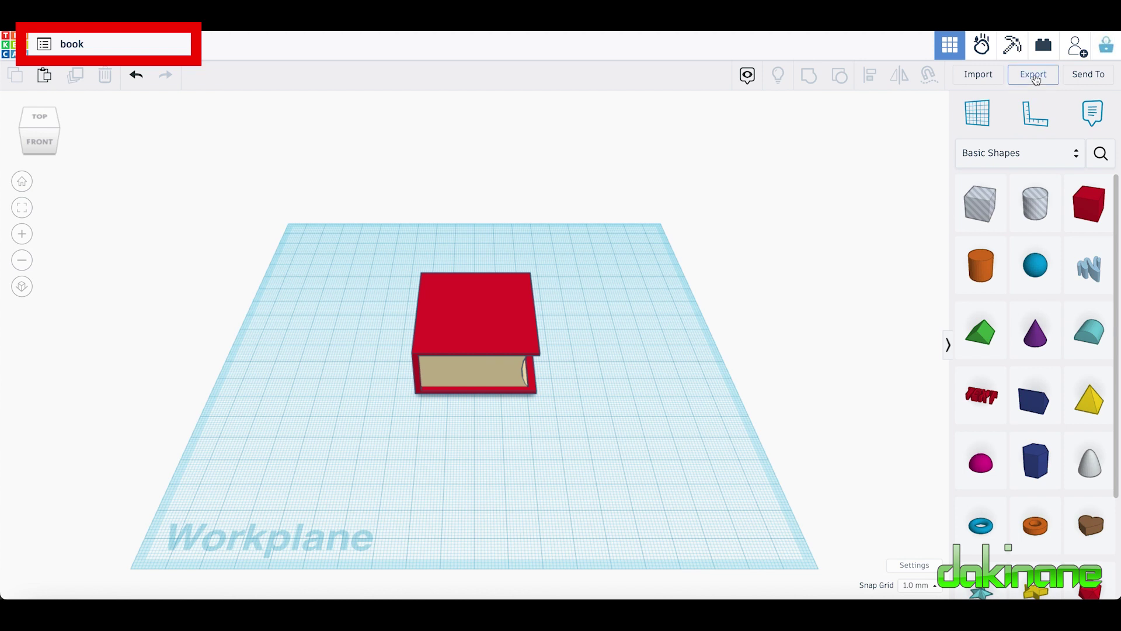
left_click(101, 44)
key("Return")
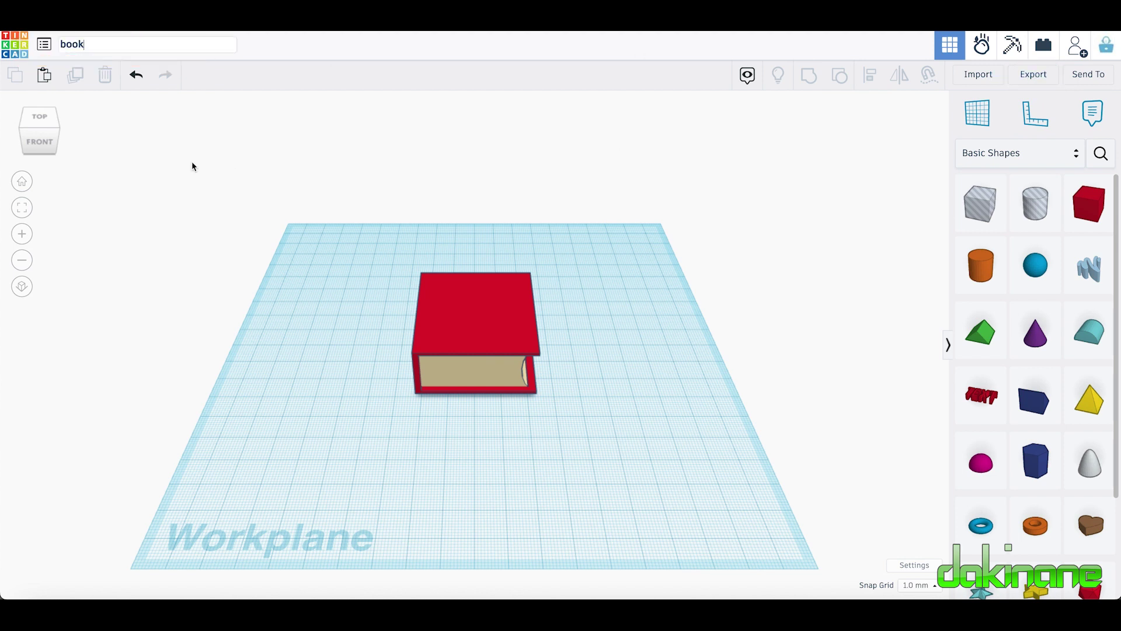
left_click(76, 44)
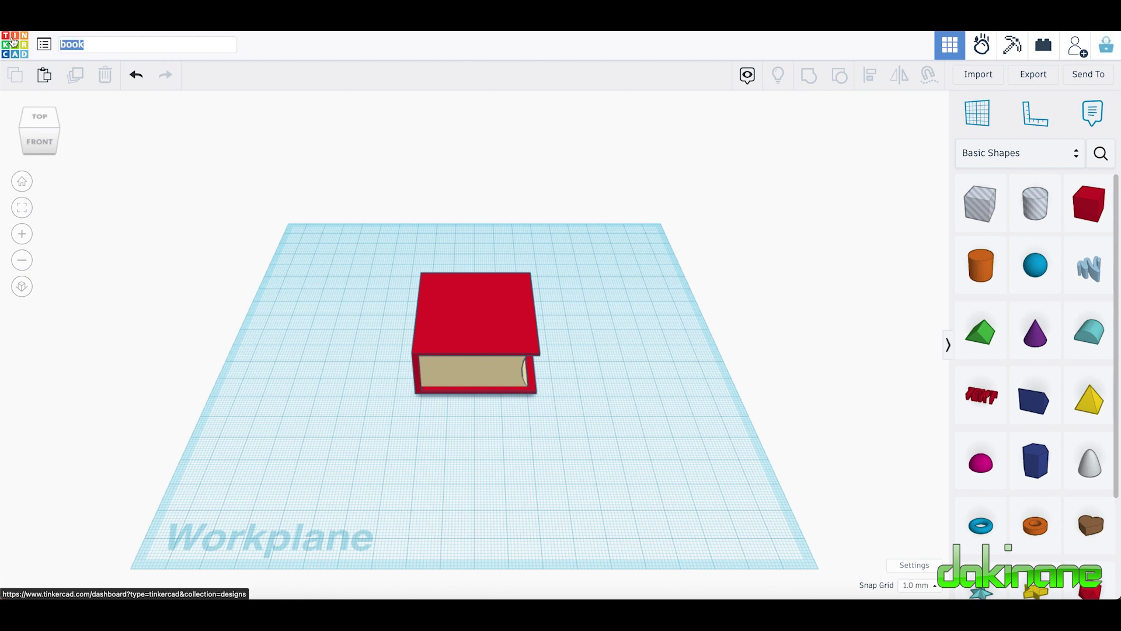
key("BackSpace")
type("VR Book")
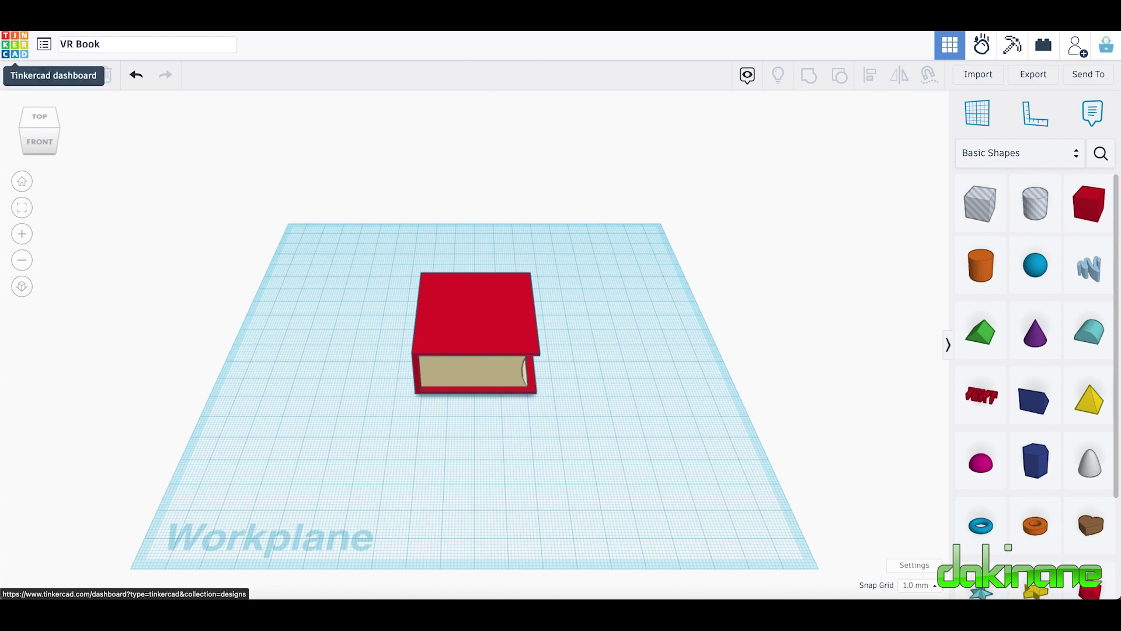
key("Return")
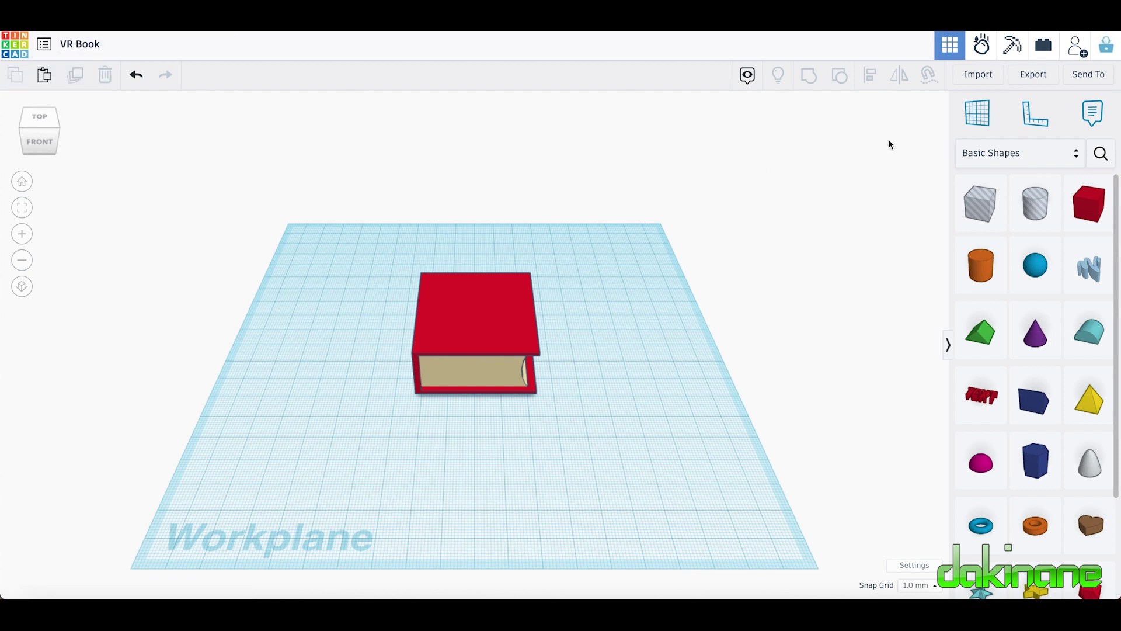
- Export the design as OBJ, downloading VR Book.zip, and bring up the download's options
left_click(1032, 76)
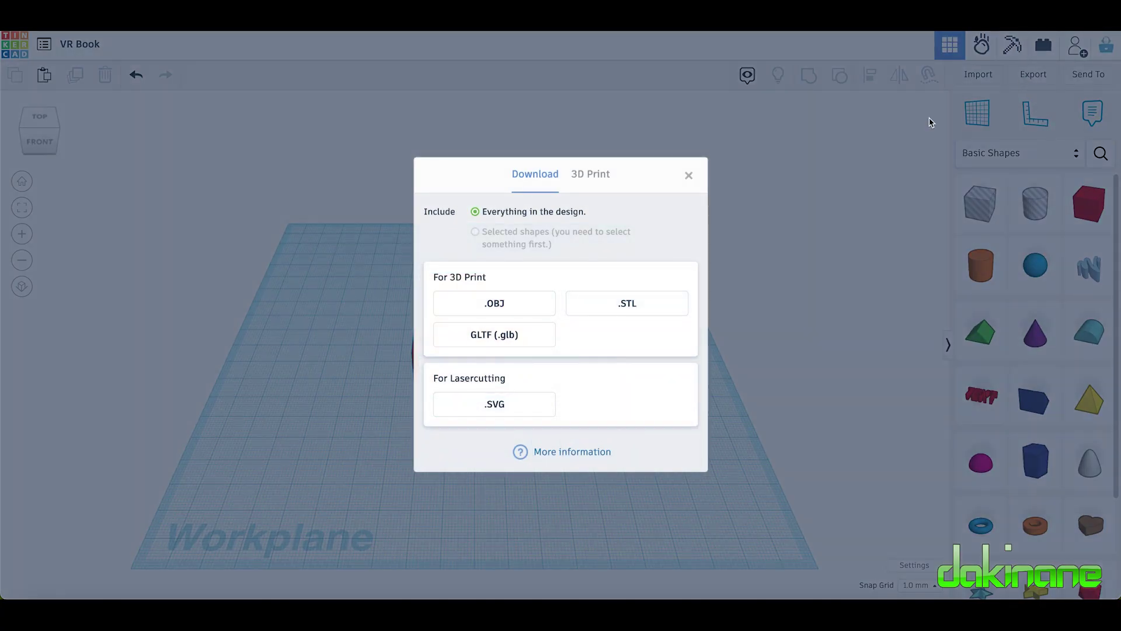
left_click(499, 310)
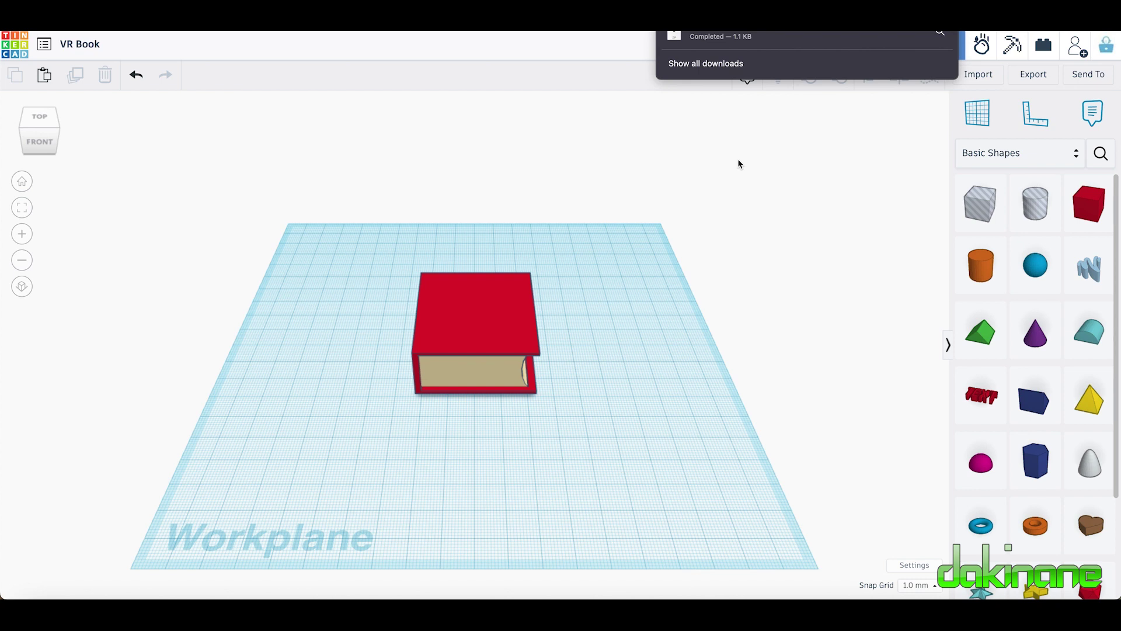
right_click(721, 38)
- Reveal VR Book.zip in Finder, move it into the Desktop CoSpacesAI2 folder, and close Finder
left_click(753, 59)
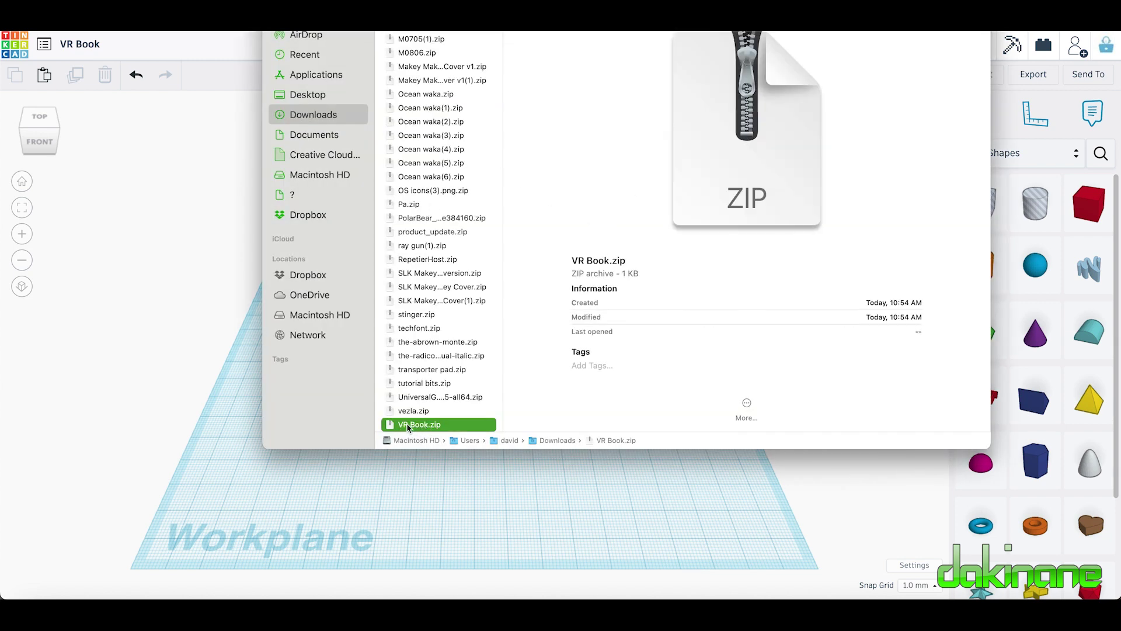
left_click_drag(406, 422, 549, 69)
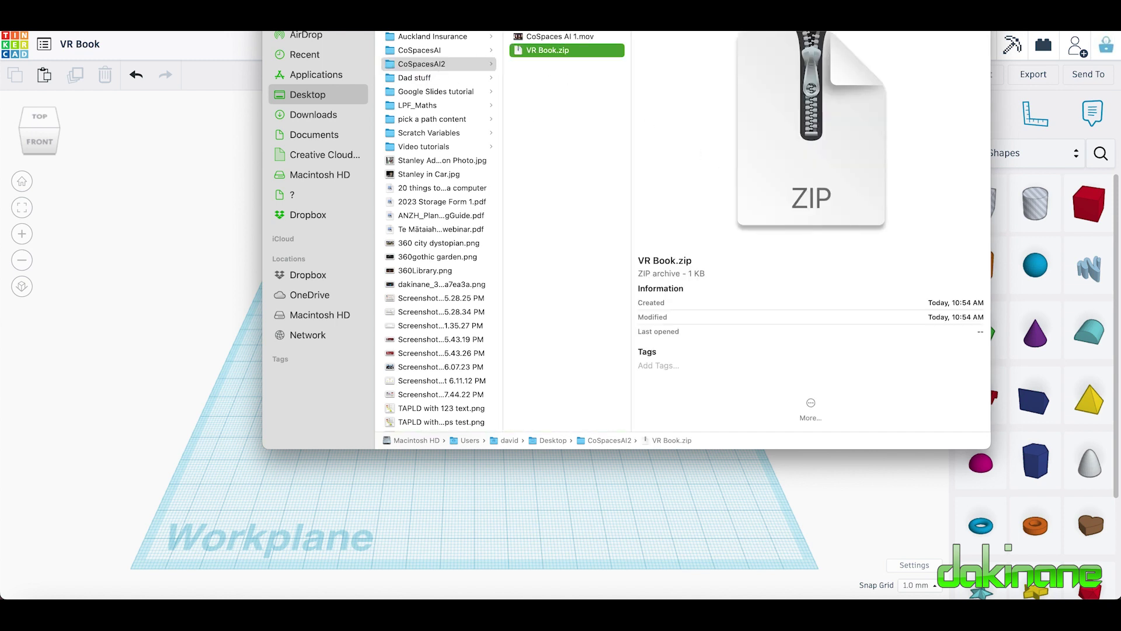
key("super+Tab")
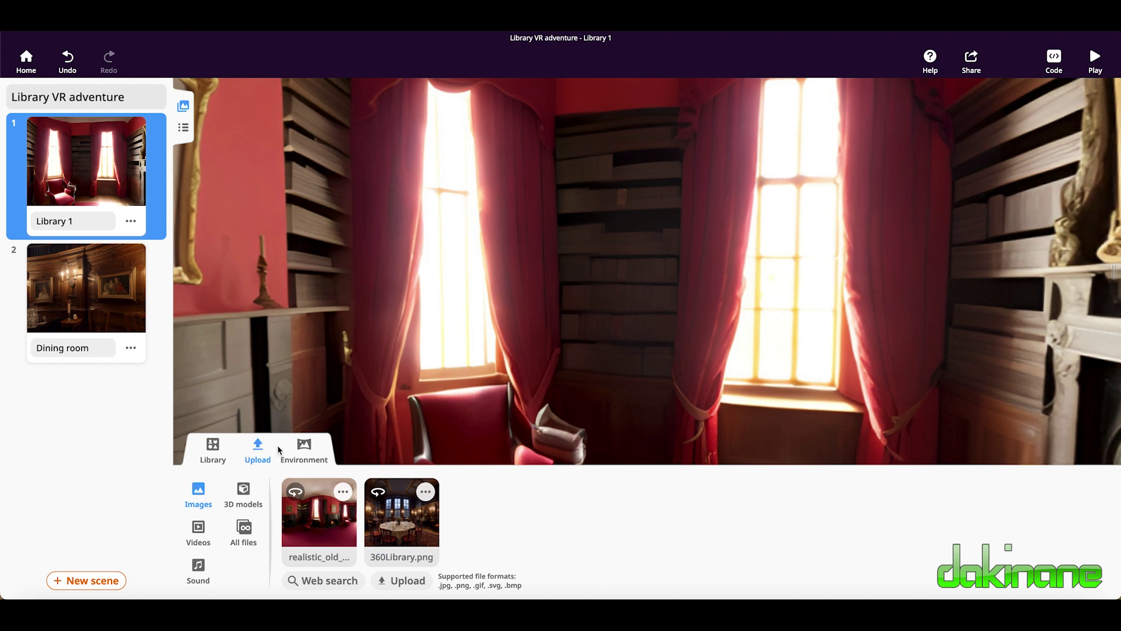
- Briefly open and close the object library, collapse the scene list, and show the project's uploaded files
left_click(213, 449)
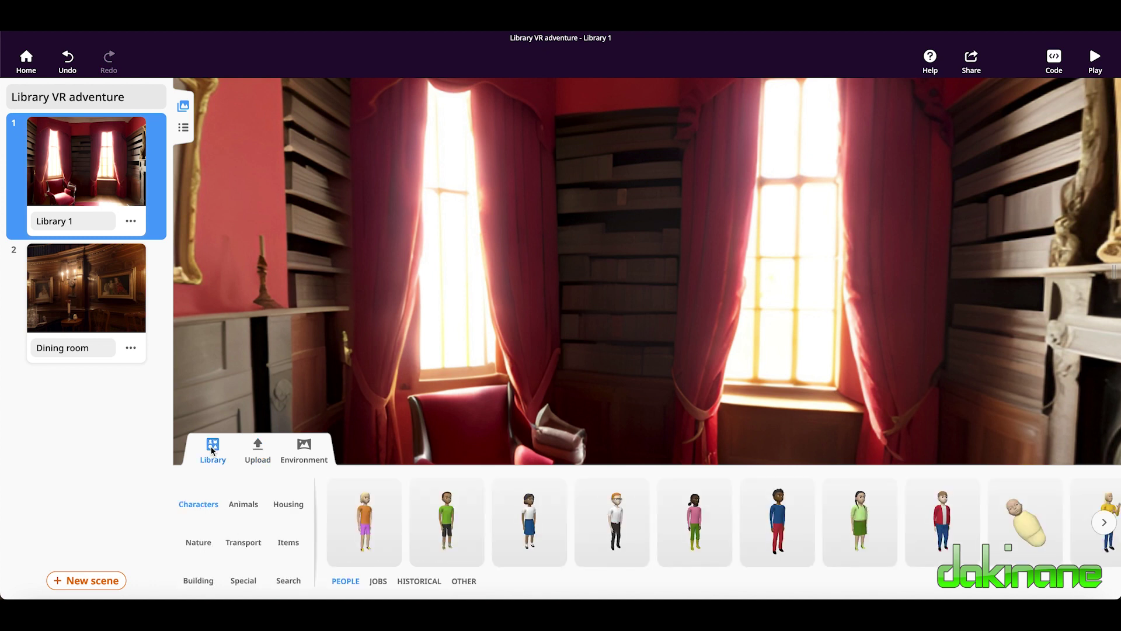
left_click(213, 450)
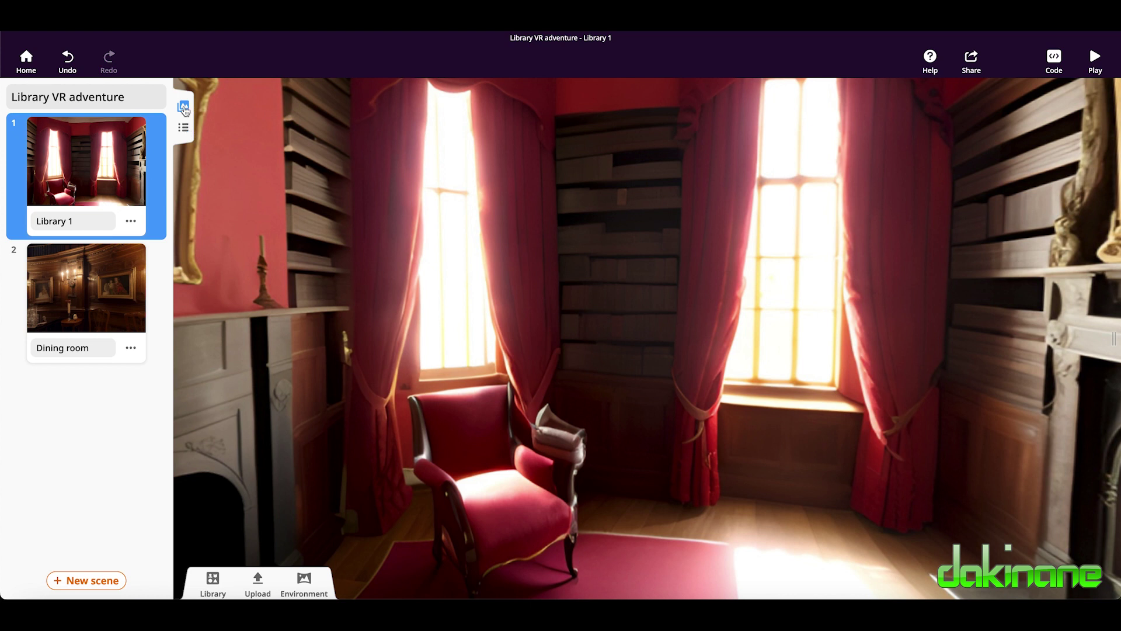
left_click(184, 108)
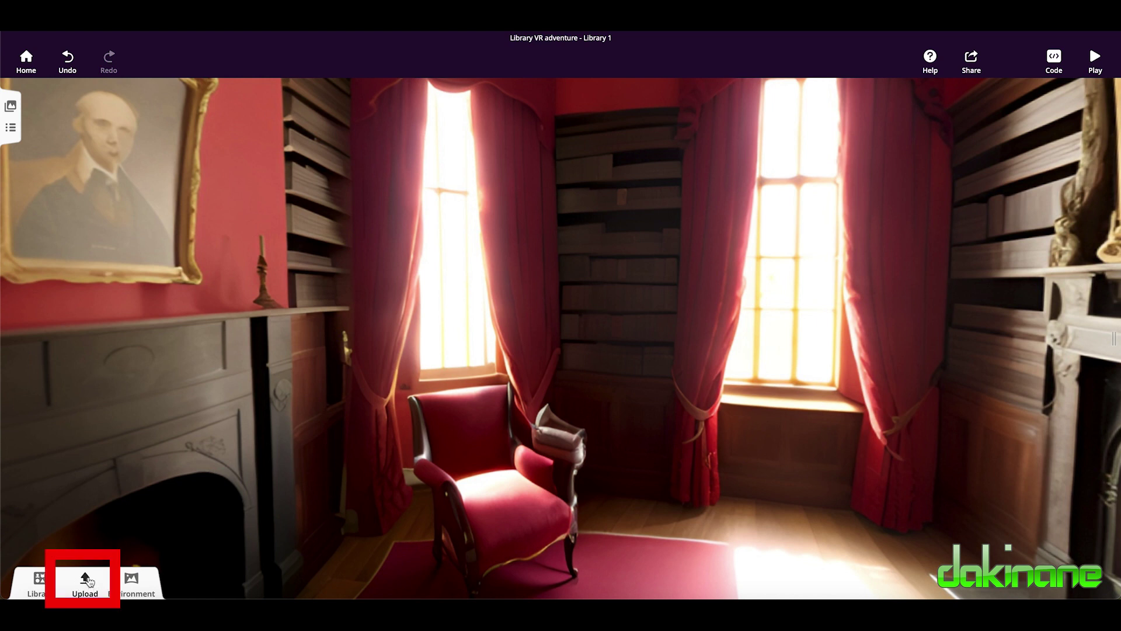
left_click(86, 583)
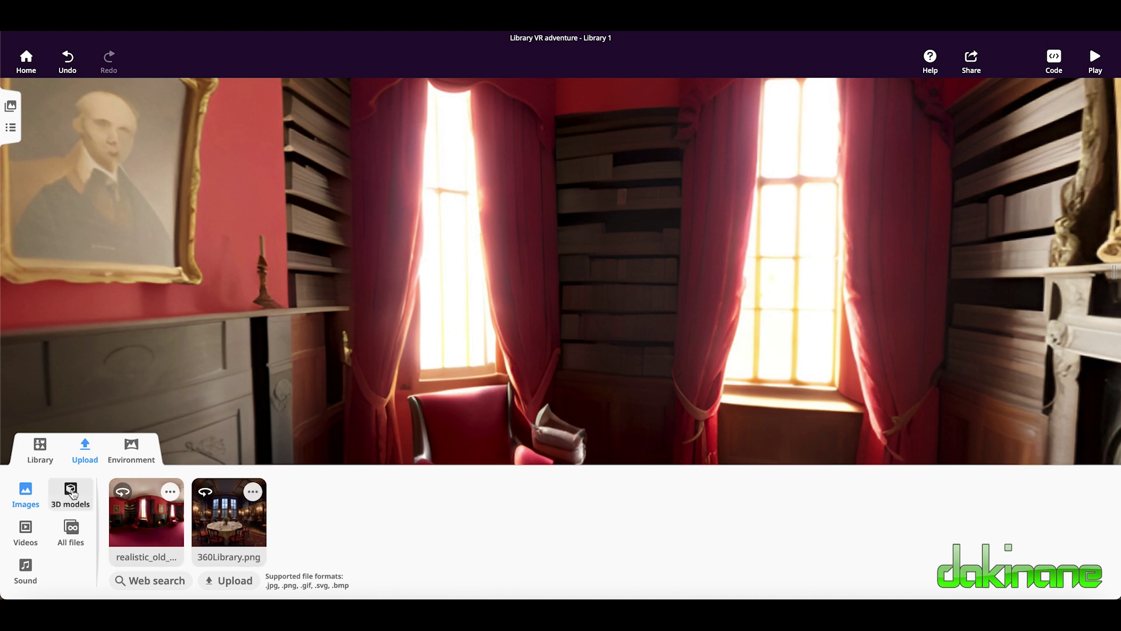
- Upload VR Book.zip from CoSpacesAI2 under 3D models, where it appears as tinker.obj
left_click(71, 494)
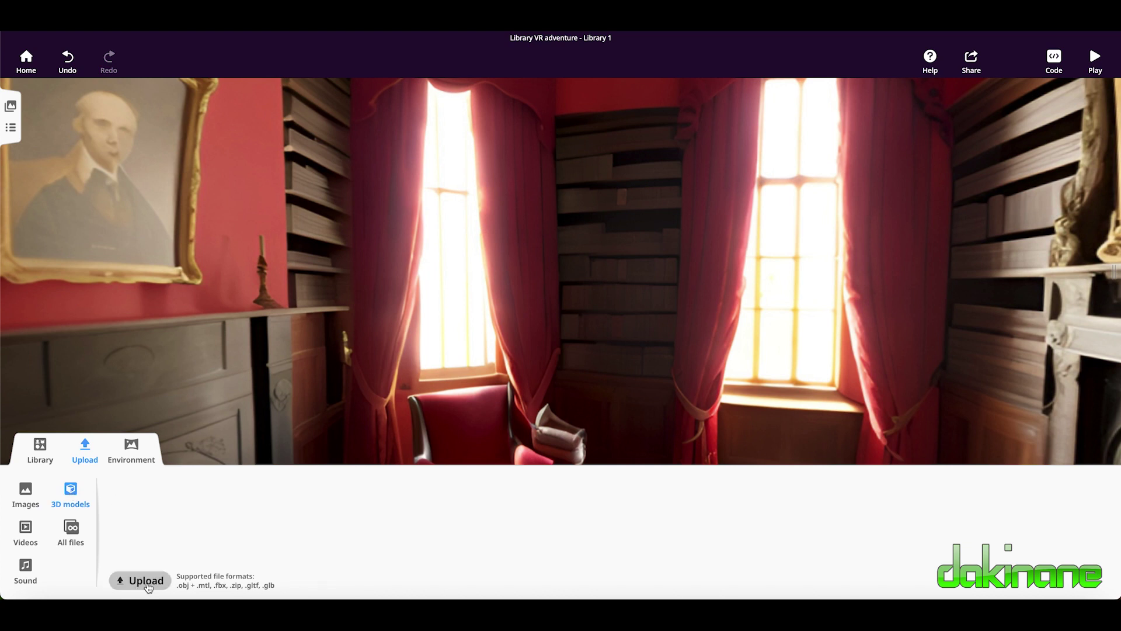
left_click(146, 581)
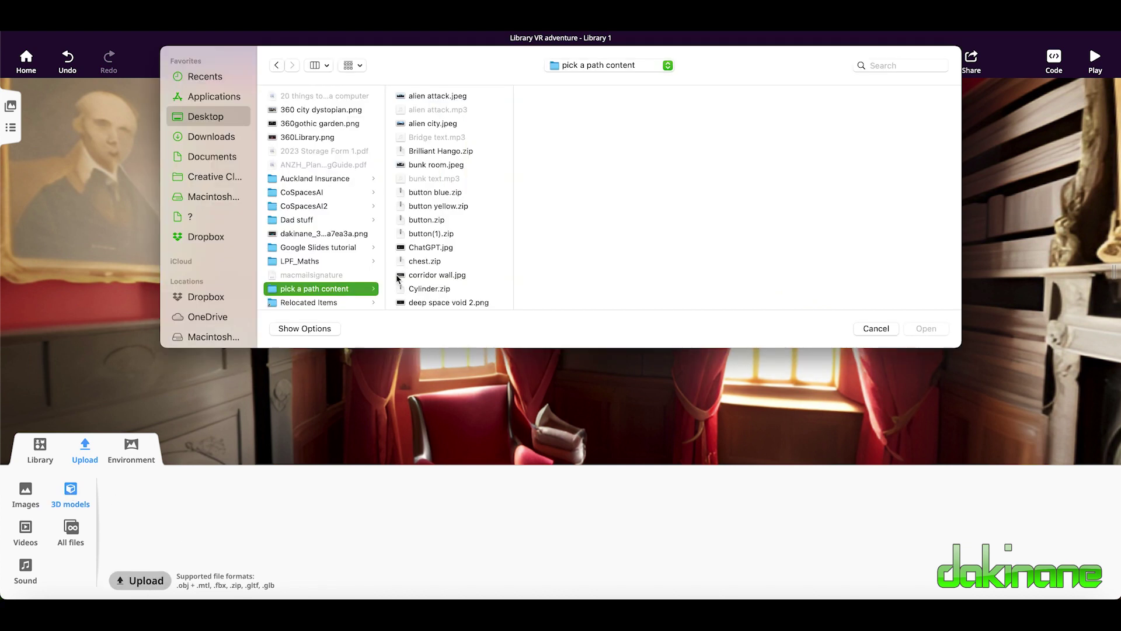
left_click(304, 210)
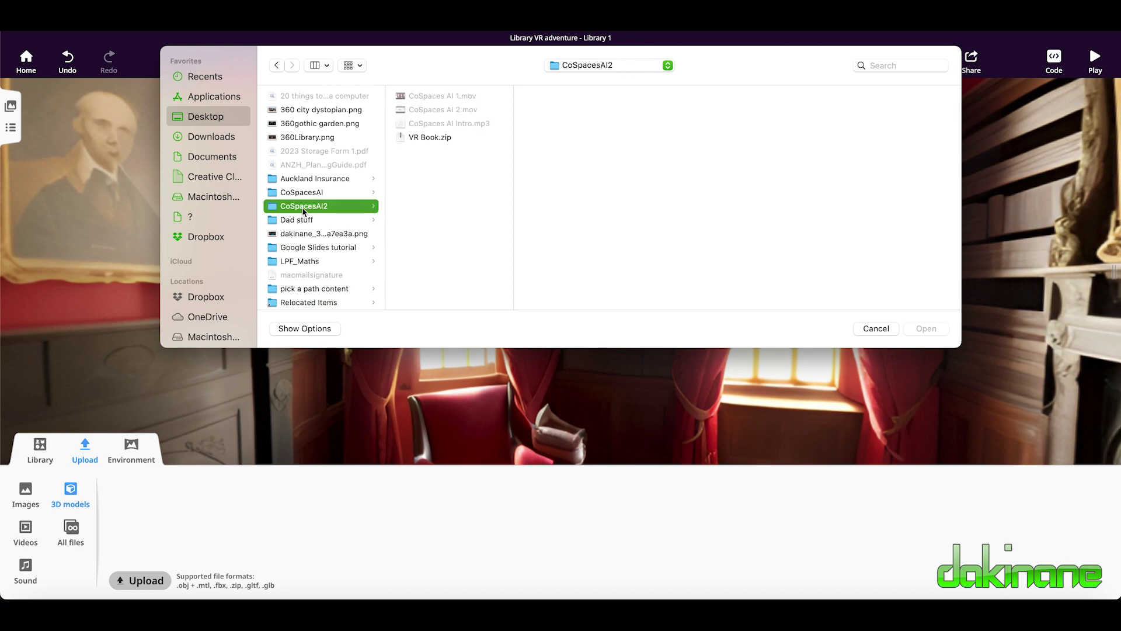
left_click(420, 140)
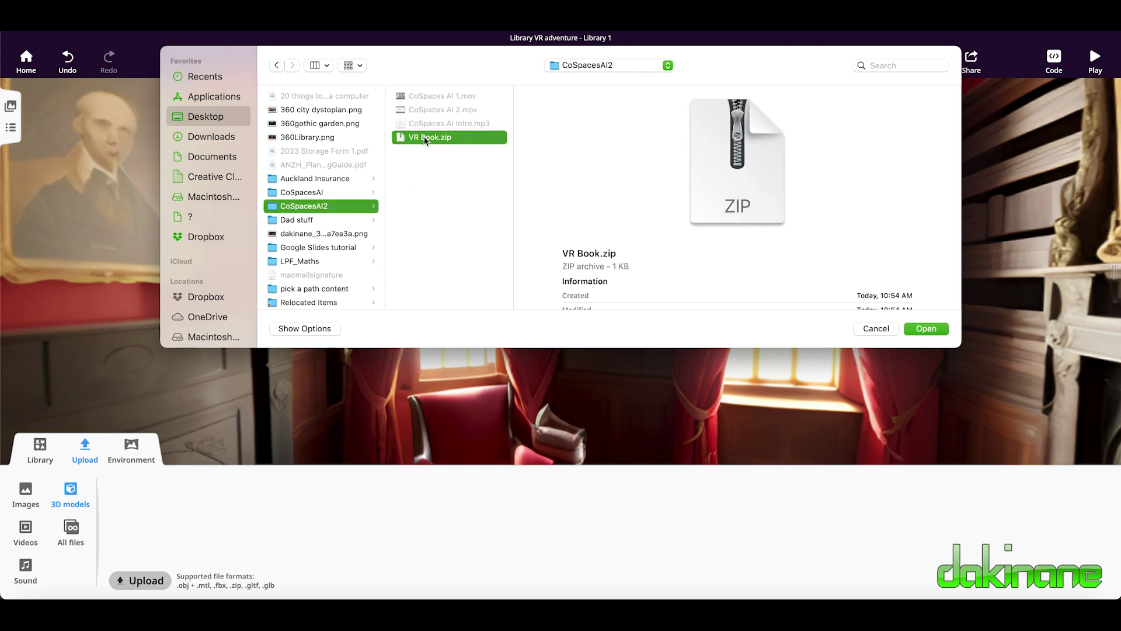
left_click(927, 329)
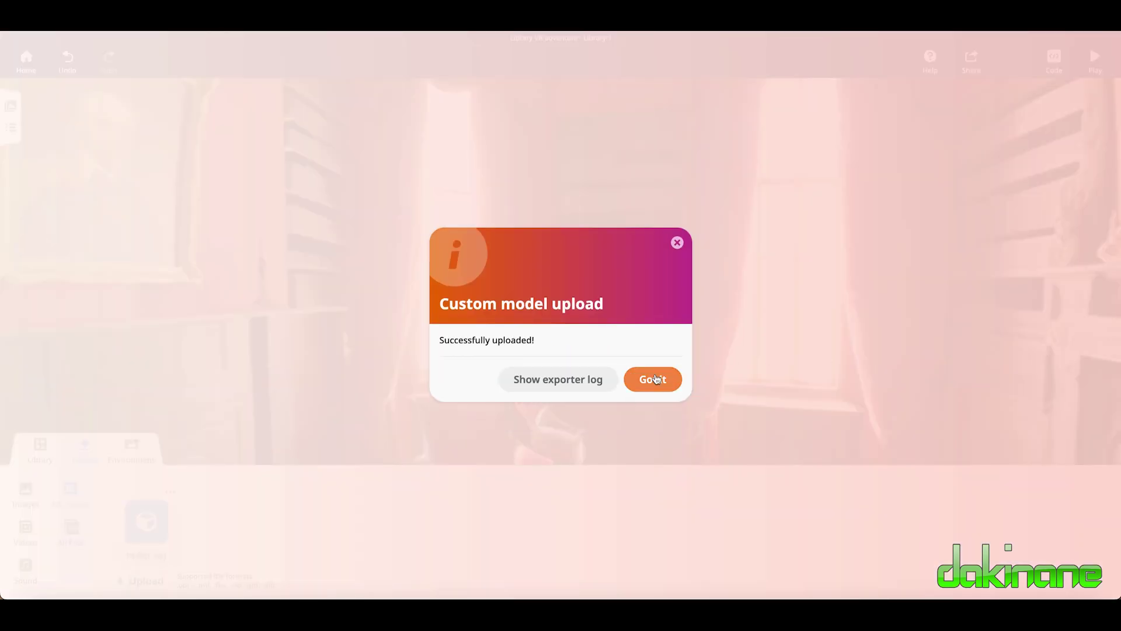
left_click(657, 379)
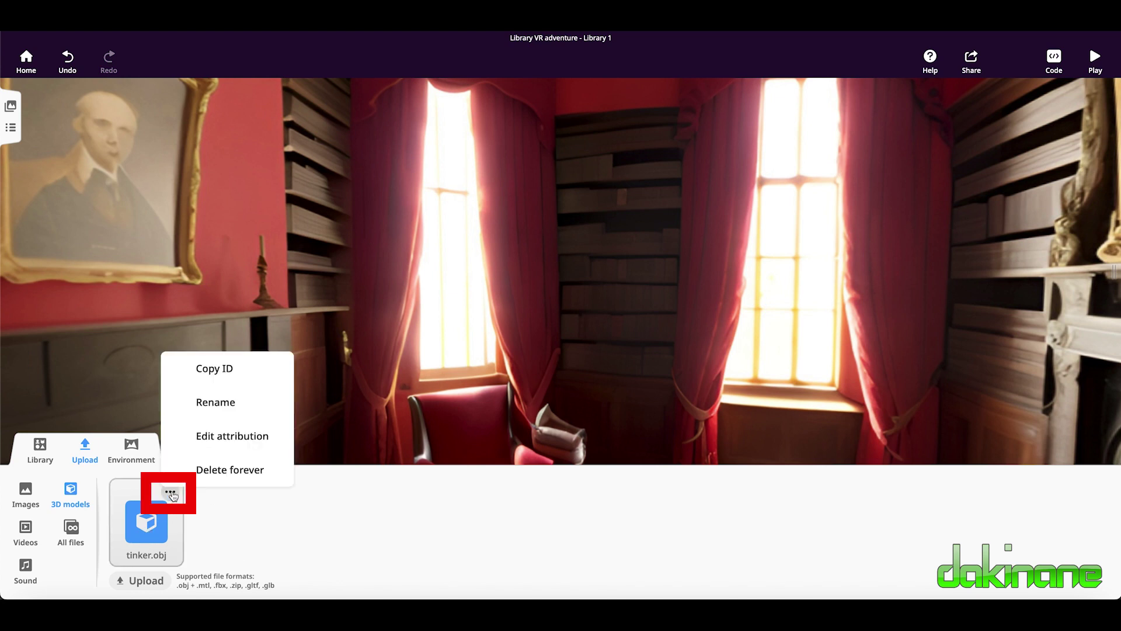
- Change the uploaded model card's name from tinker.obj to 'VRBook'
left_click(218, 402)
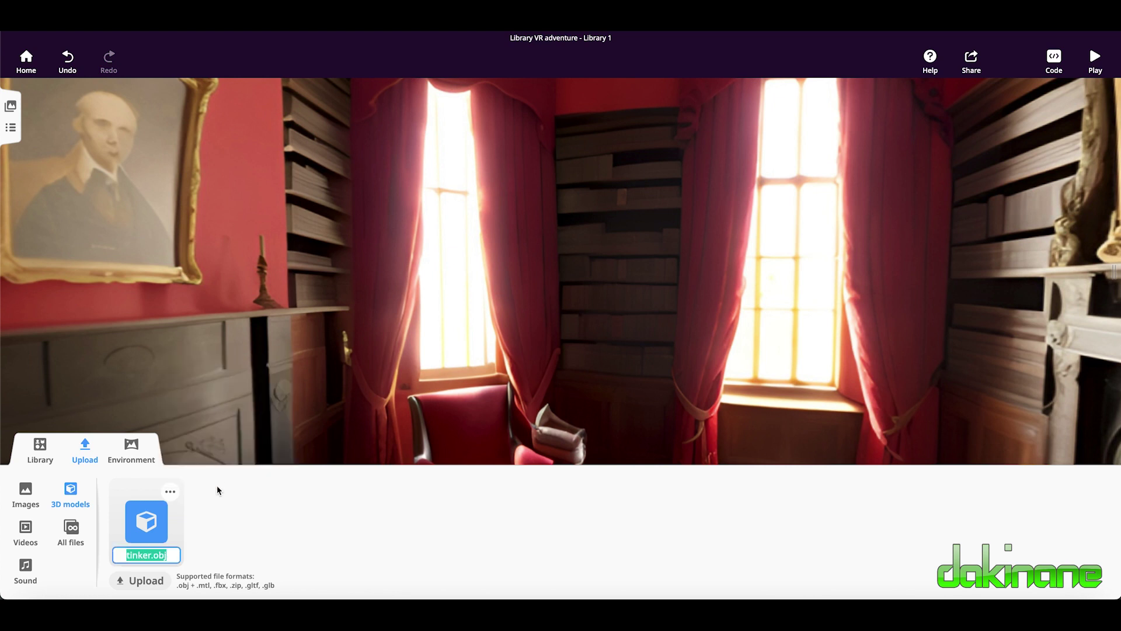
key("BackSpace")
key("Return")
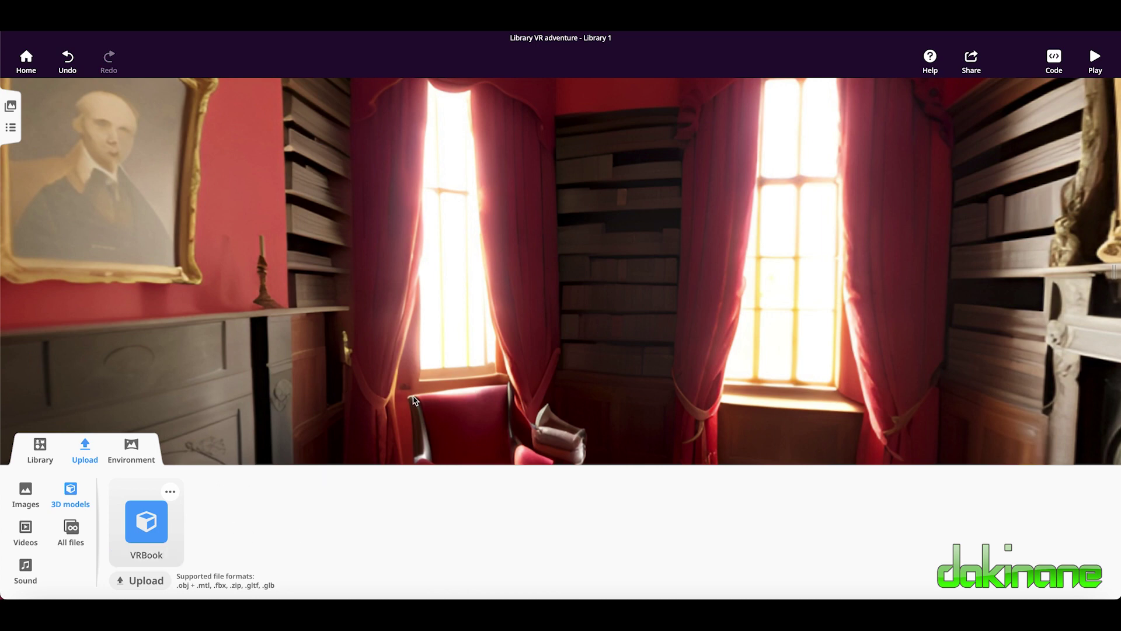
- Place the VRBook model on the library floor near the fireplace, then view it beside the table
left_click_drag(429, 398, 617, 462)
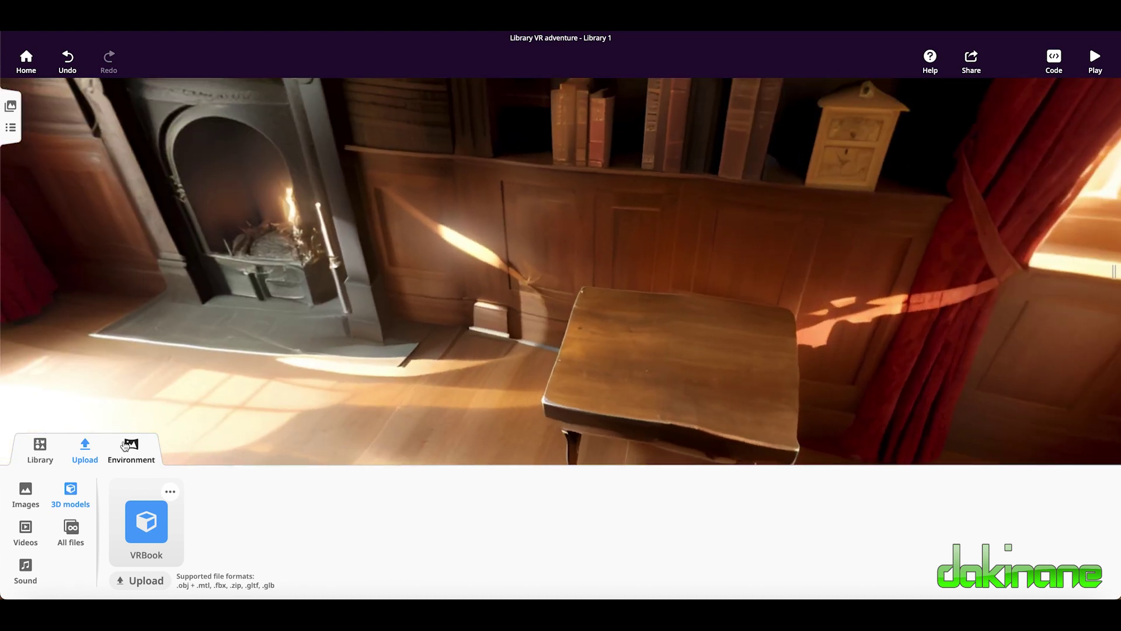
left_click(150, 522)
left_click_drag(159, 514, 448, 366)
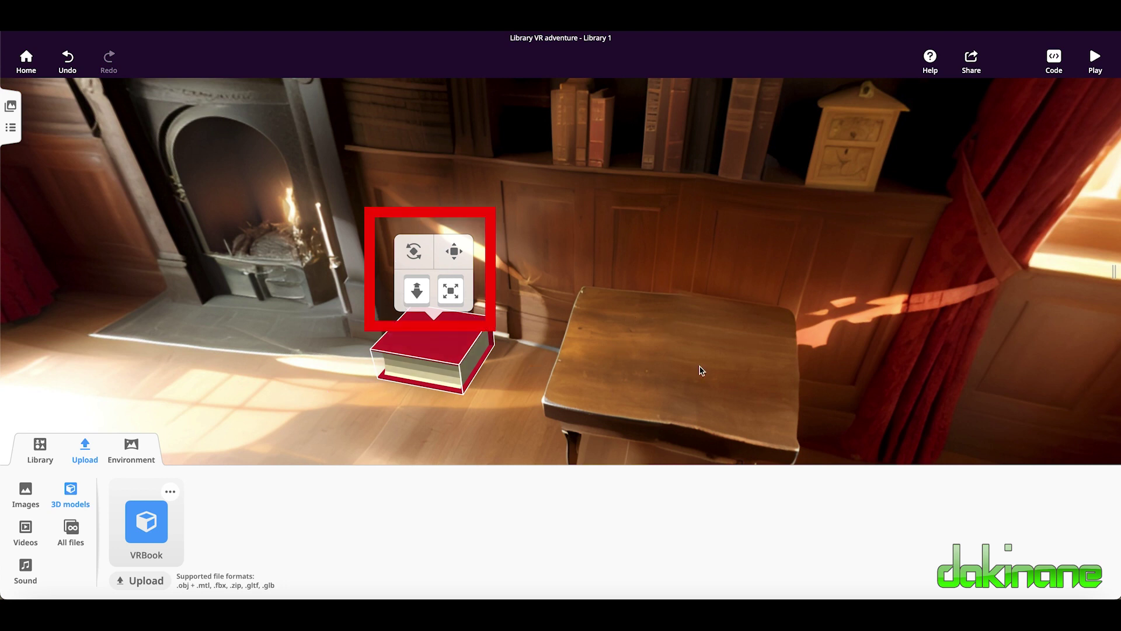
mouse_move(318, 401)
left_mouse_down()
mouse_move(390, 409)
mouse_move(388, 395)
mouse_move(316, 388)
mouse_move(326, 396)
left_mouse_up()
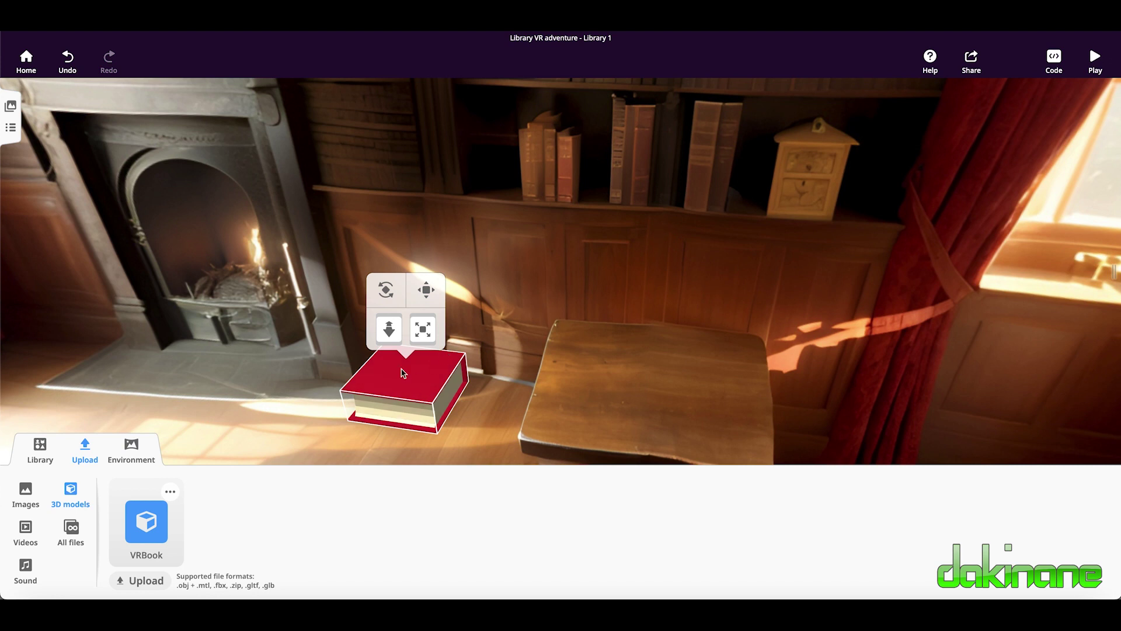
- Rotate the red book, tilt it and return it level, then resize it slightly
left_click(385, 292)
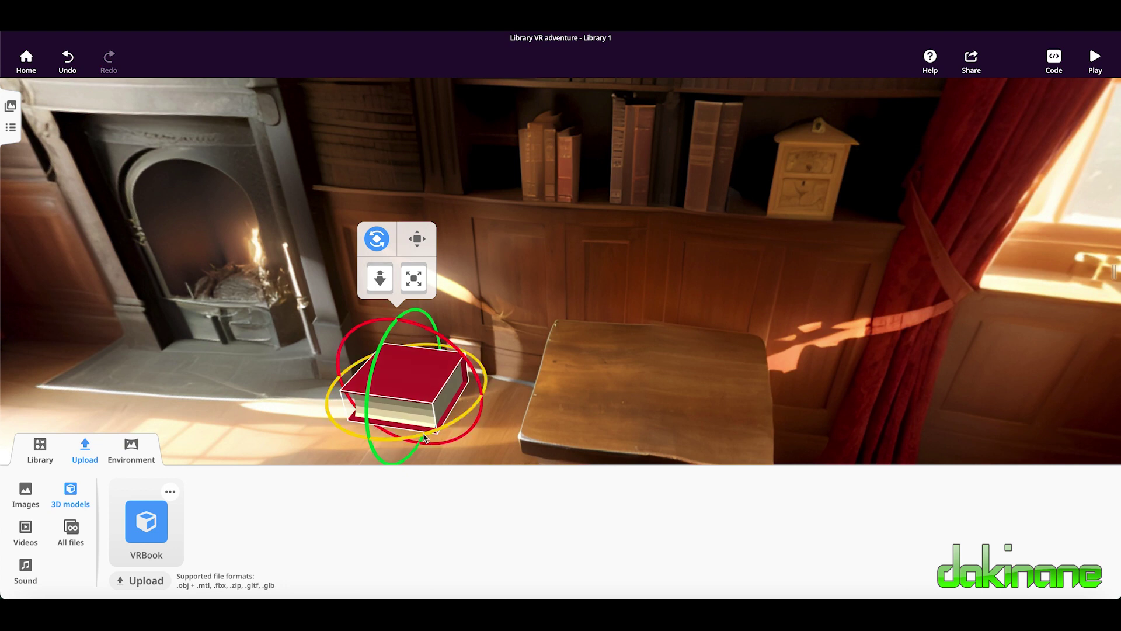
mouse_move(425, 438)
left_mouse_down()
mouse_move(413, 439)
mouse_move(460, 413)
mouse_move(478, 386)
mouse_move(407, 447)
mouse_move(426, 442)
left_mouse_up()
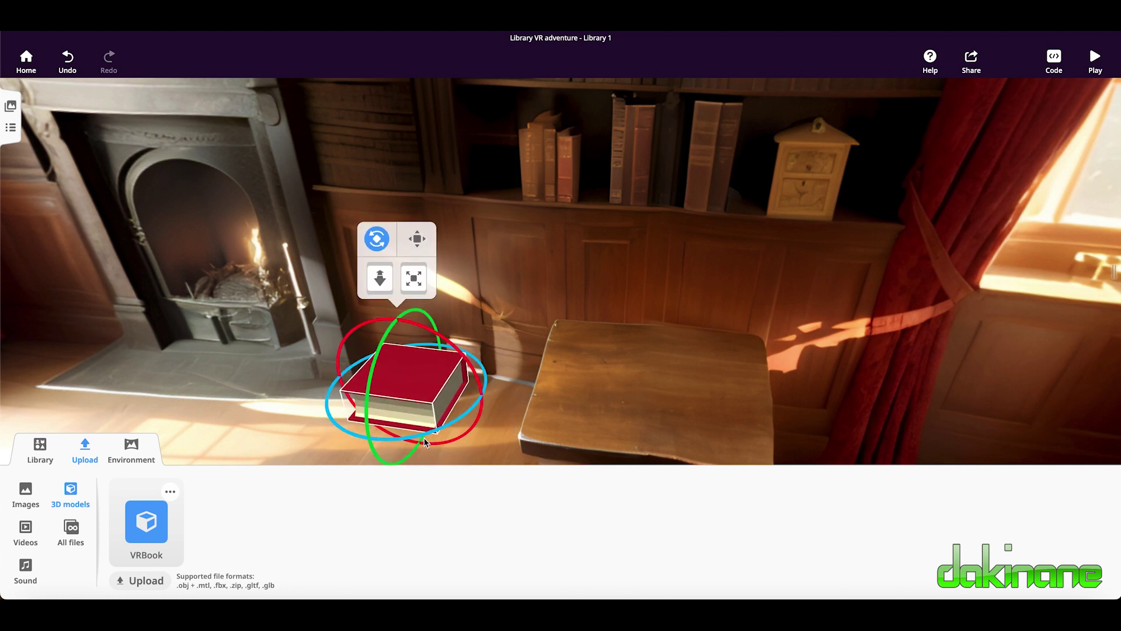
left_click(435, 338)
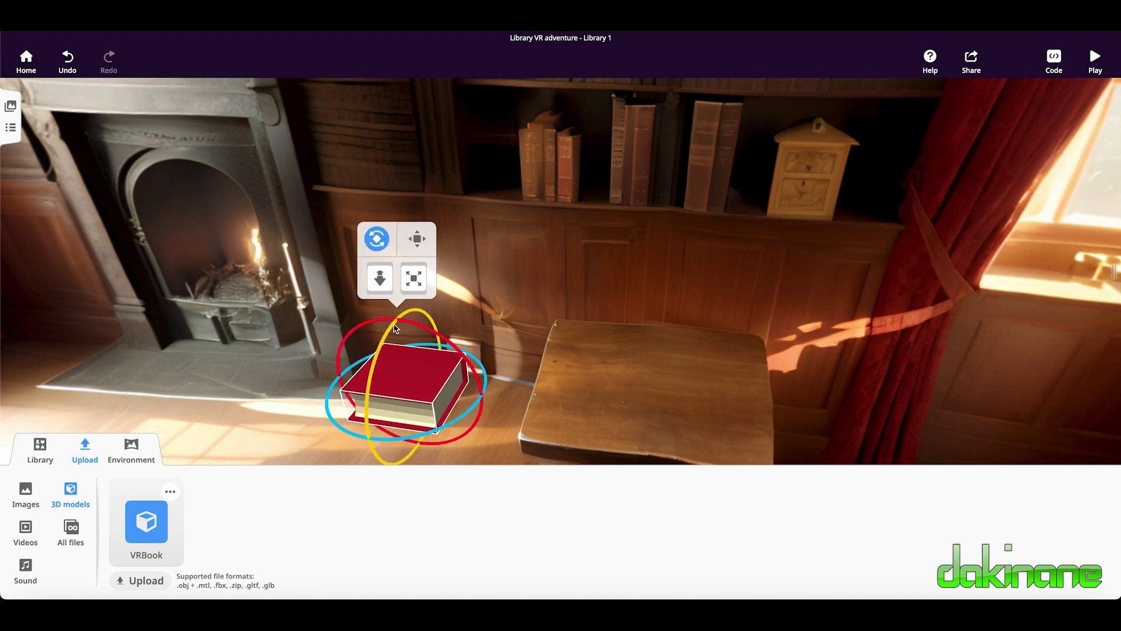
left_click_drag(394, 328, 441, 329)
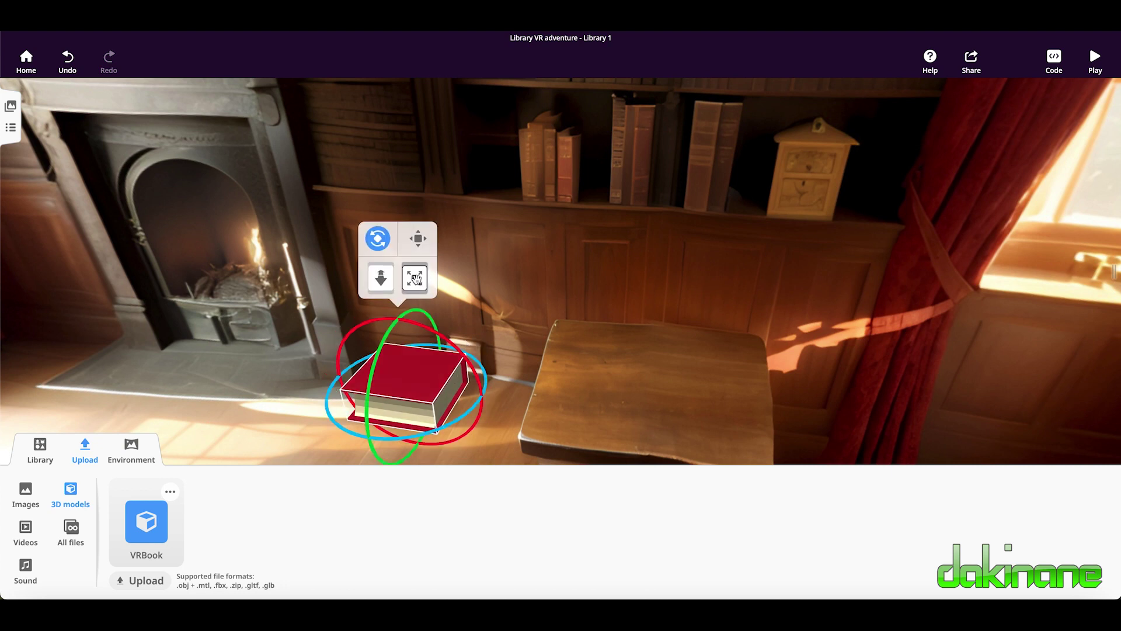
mouse_move(415, 278)
left_mouse_down()
mouse_move(368, 246)
mouse_move(308, 171)
mouse_move(409, 255)
mouse_move(413, 279)
left_mouse_up()
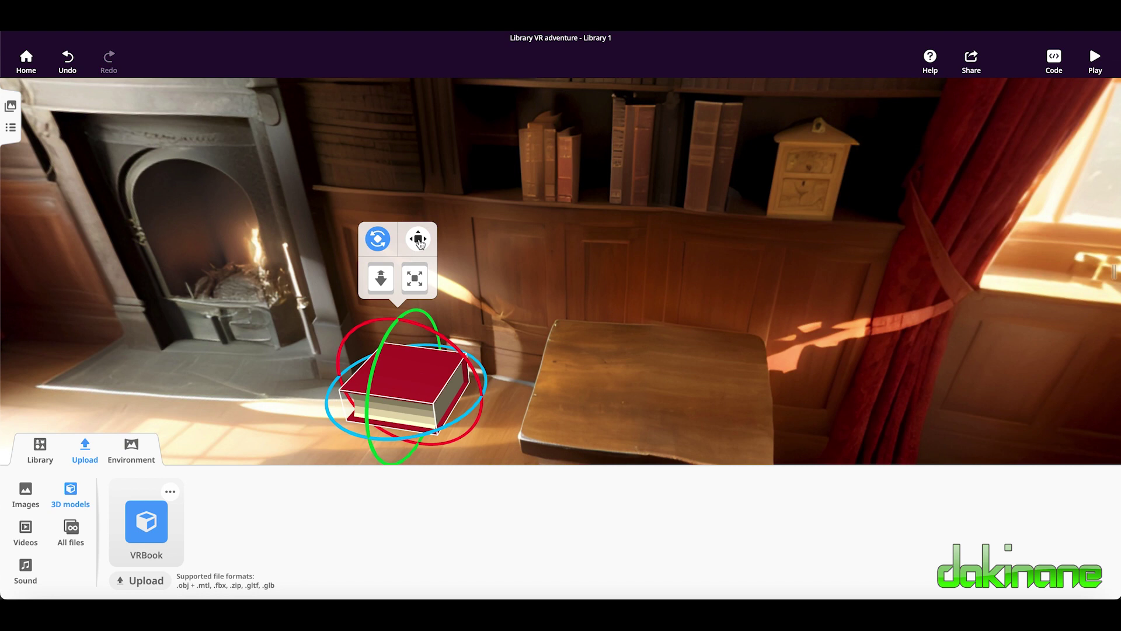
- Lift the book up and slide it sideways toward the fireplace hearth
left_click(418, 243)
mouse_move(408, 350)
left_mouse_down()
mouse_move(389, 226)
mouse_move(402, 340)
left_mouse_up()
left_click_drag(439, 377, 369, 350)
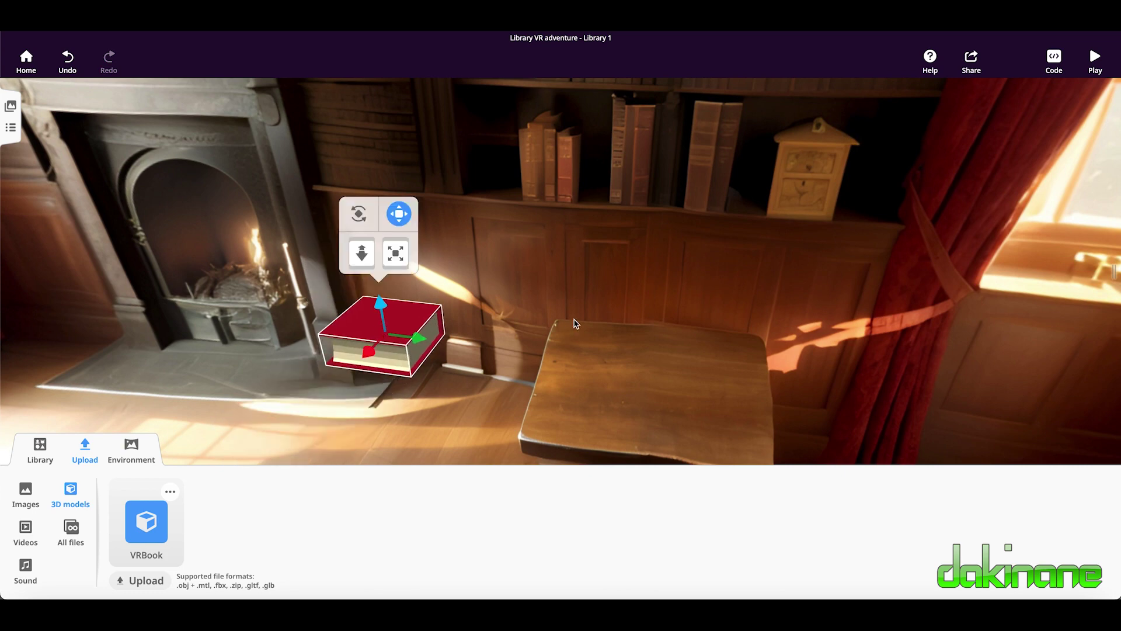
left_click_drag(575, 323, 609, 355)
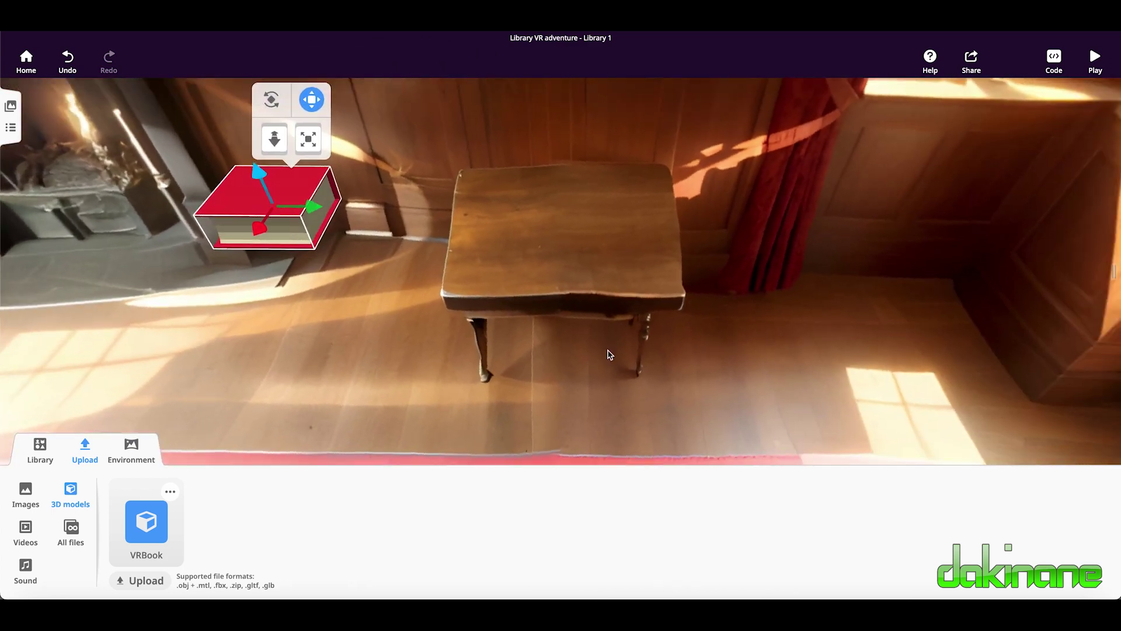
- Move the red book over and down onto the small wooden table's top
left_click_drag(525, 376, 514, 348)
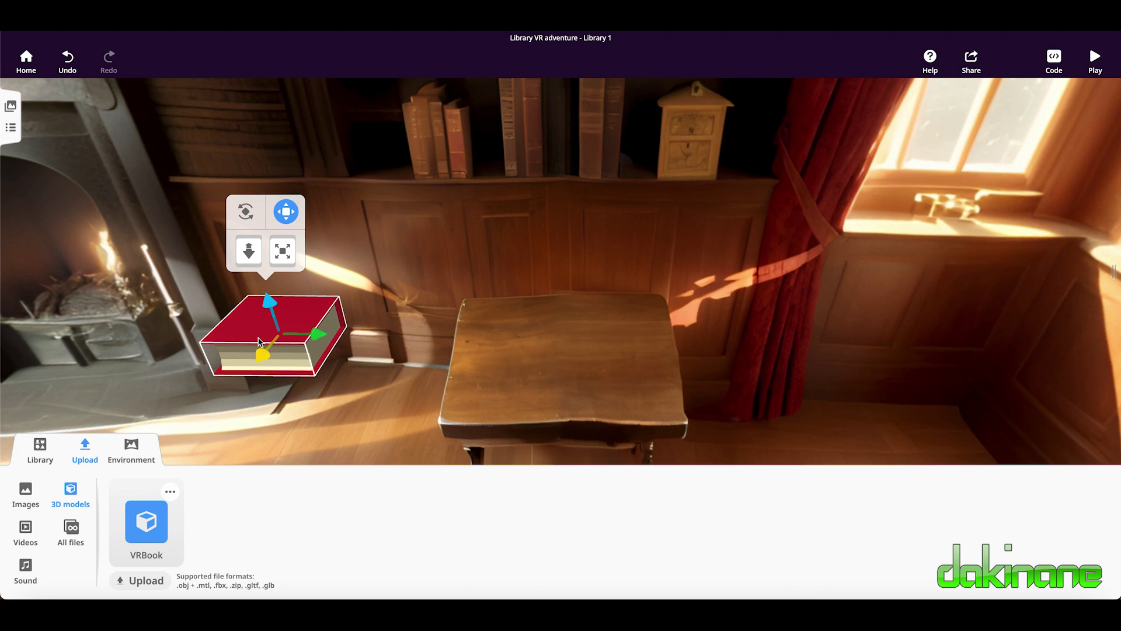
left_click_drag(314, 336, 605, 370)
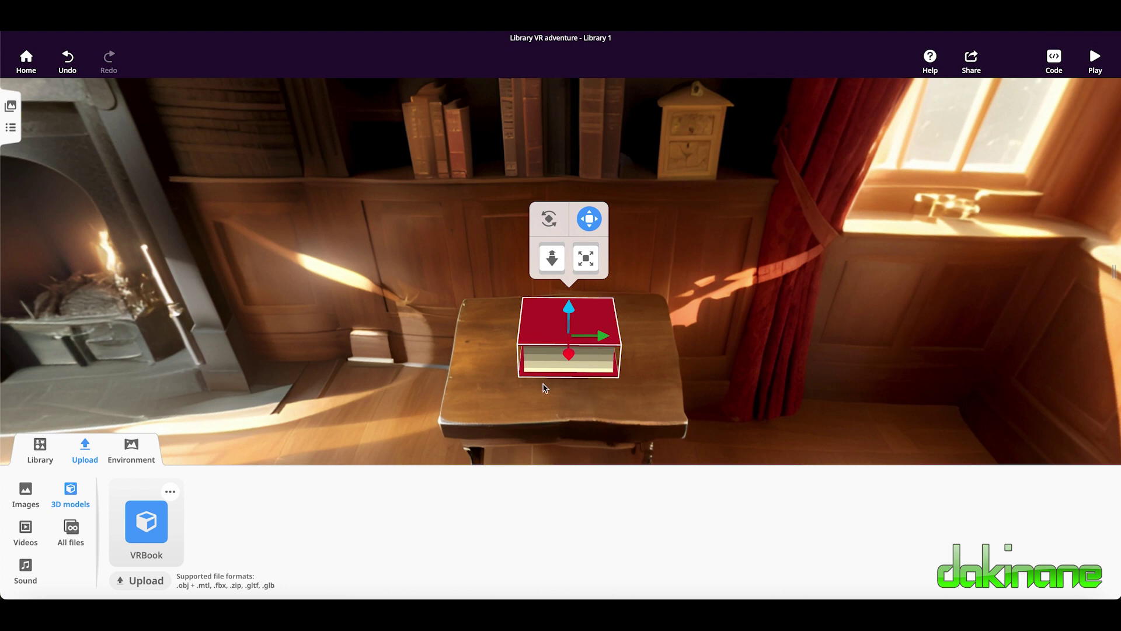
left_click_drag(569, 311, 566, 358)
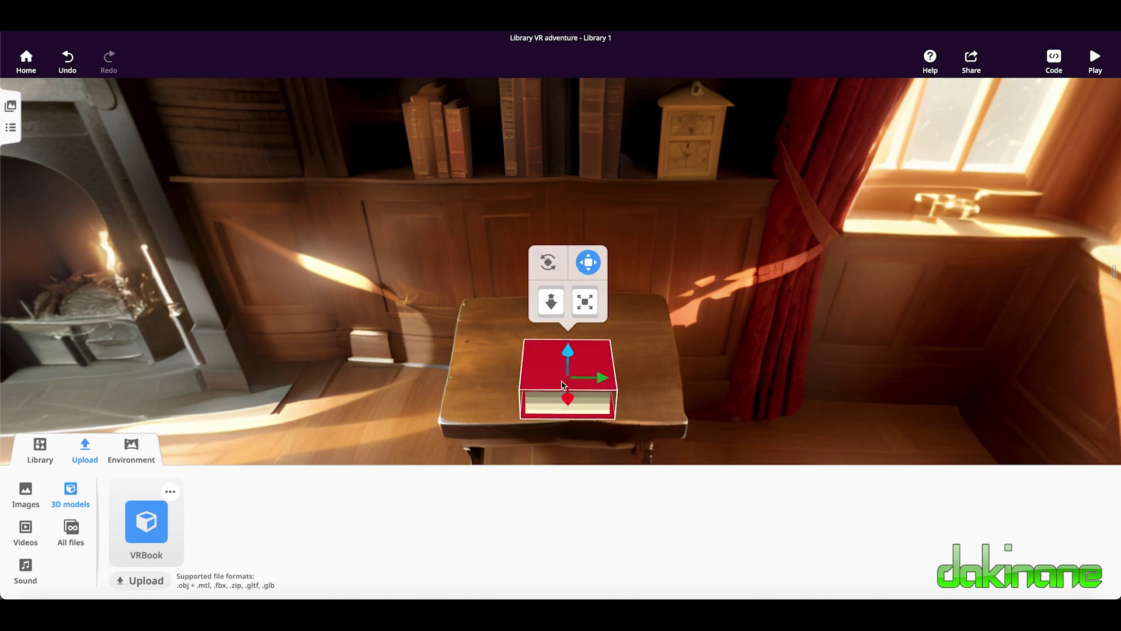
left_click_drag(567, 399, 567, 358)
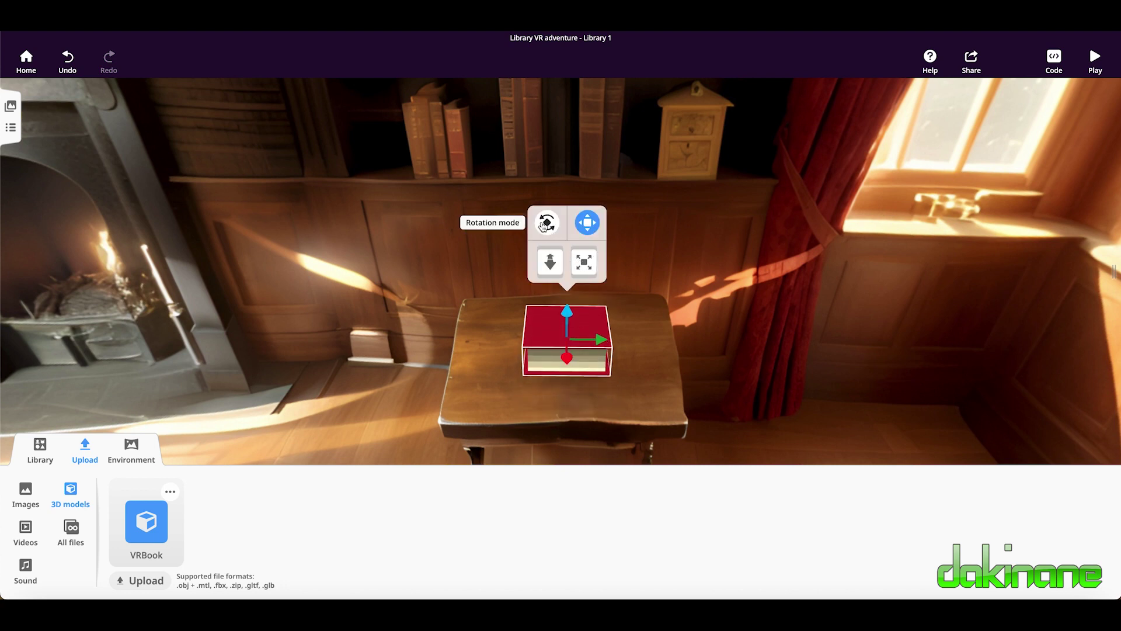
- Turn the book at an angle on the table, shrink it to fit, and deselect it
left_click(546, 223)
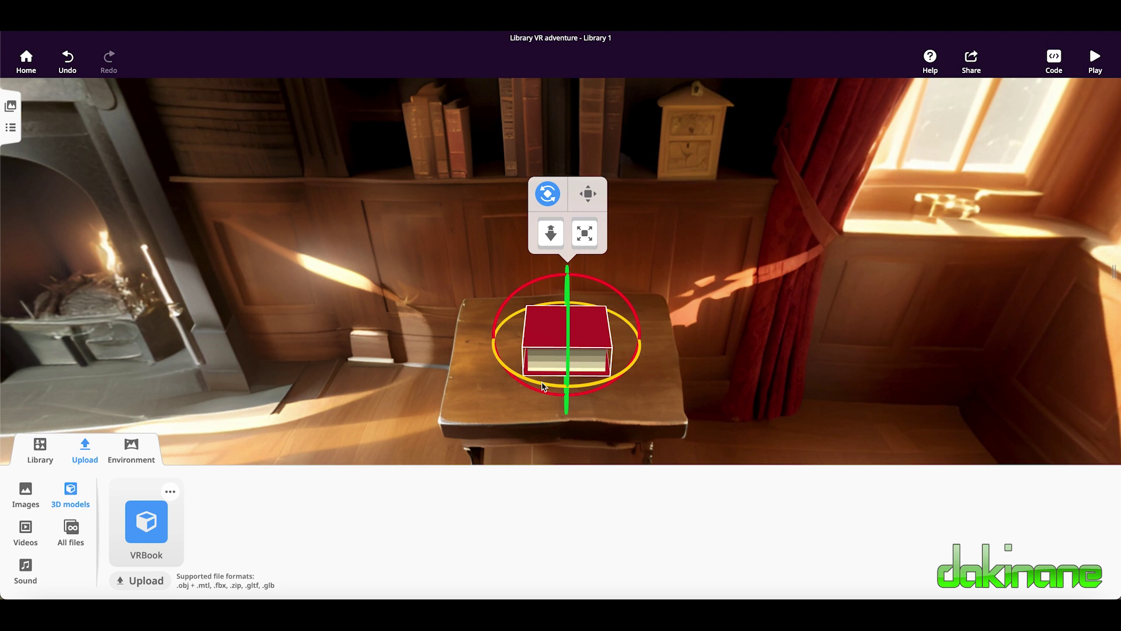
left_click_drag(566, 386, 606, 382)
left_click_drag(584, 234, 587, 239)
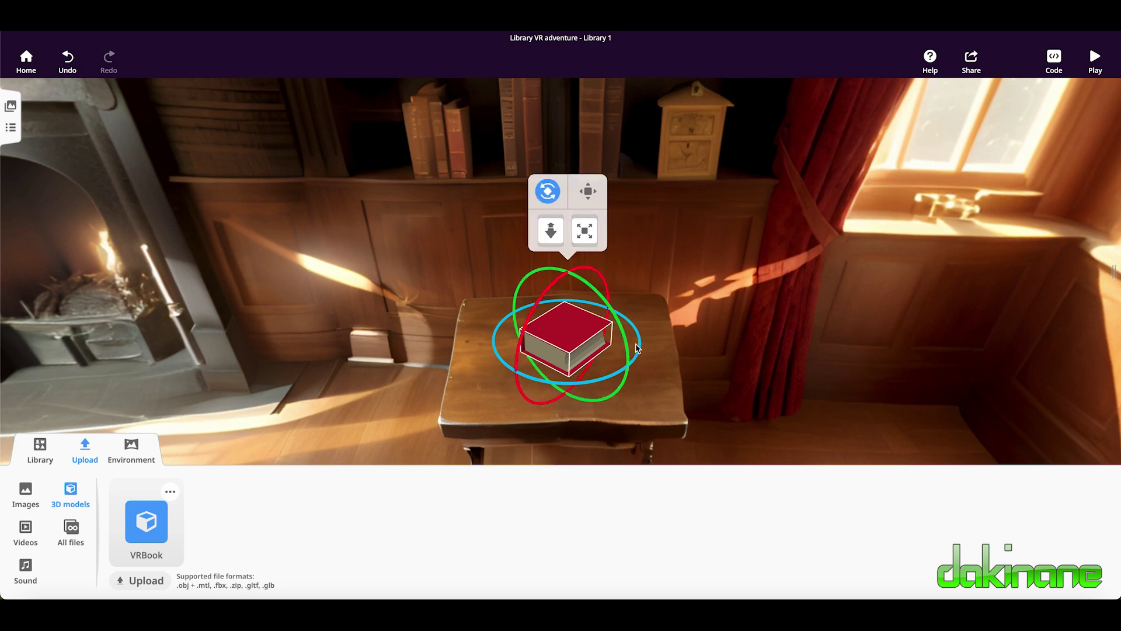
left_click(656, 374)
mouse_move(419, 396)
left_mouse_down()
mouse_move(601, 409)
mouse_move(569, 384)
mouse_move(419, 387)
left_mouse_up()
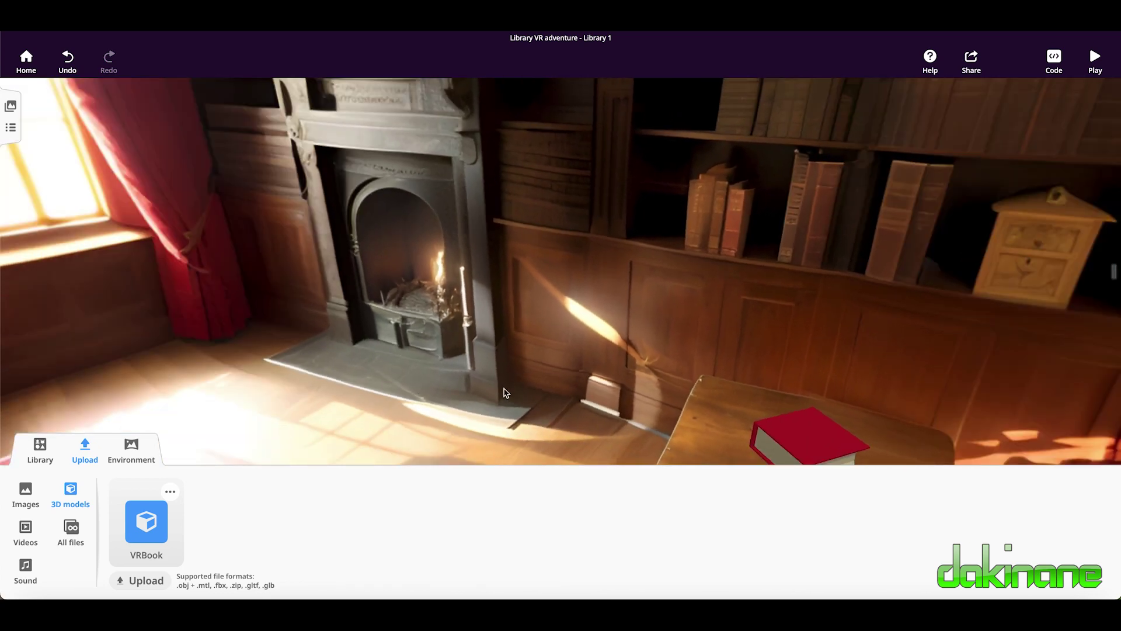
- Stand the red book upright on end on the table, spun to face the fireplace side
left_click(86, 452)
left_click_drag(765, 538, 820, 521)
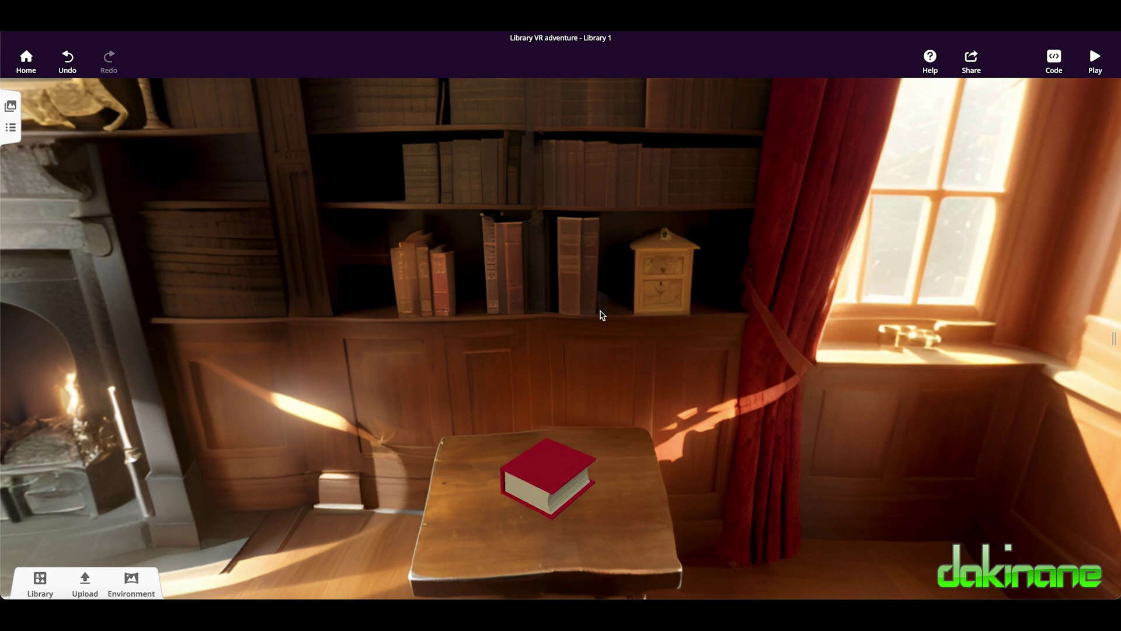
left_click(548, 465)
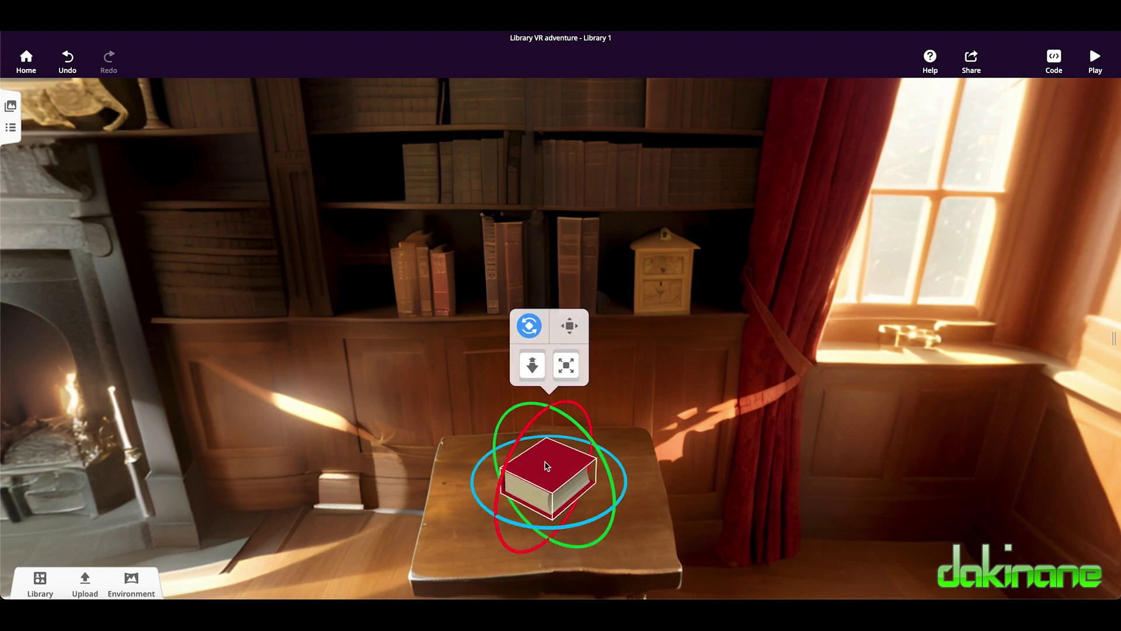
left_click_drag(538, 530, 578, 532)
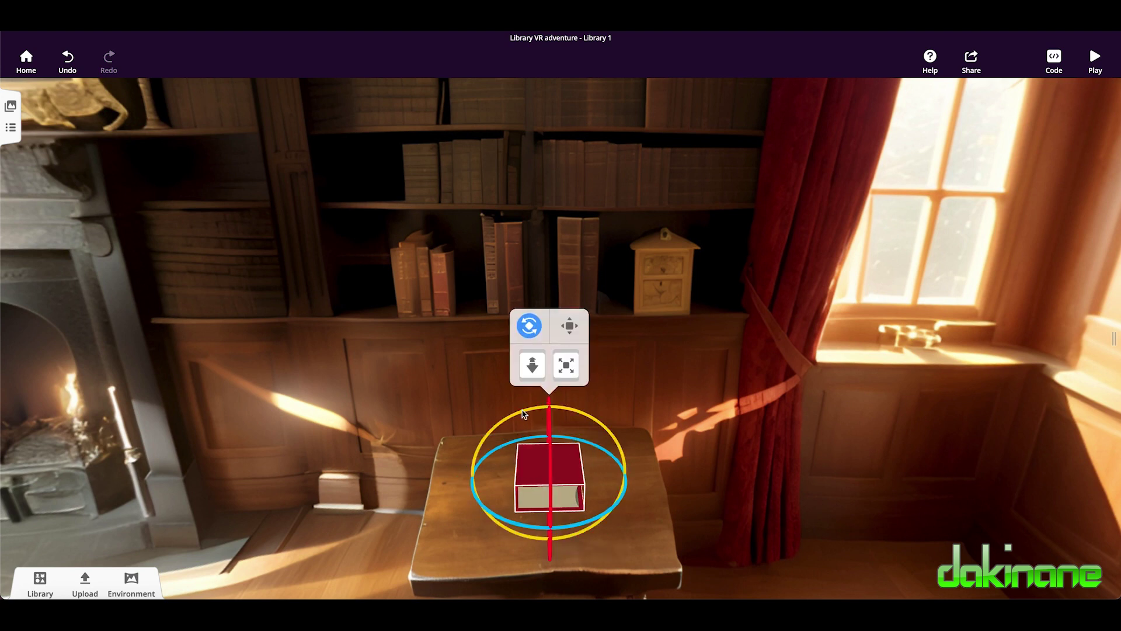
left_click_drag(524, 415, 649, 437)
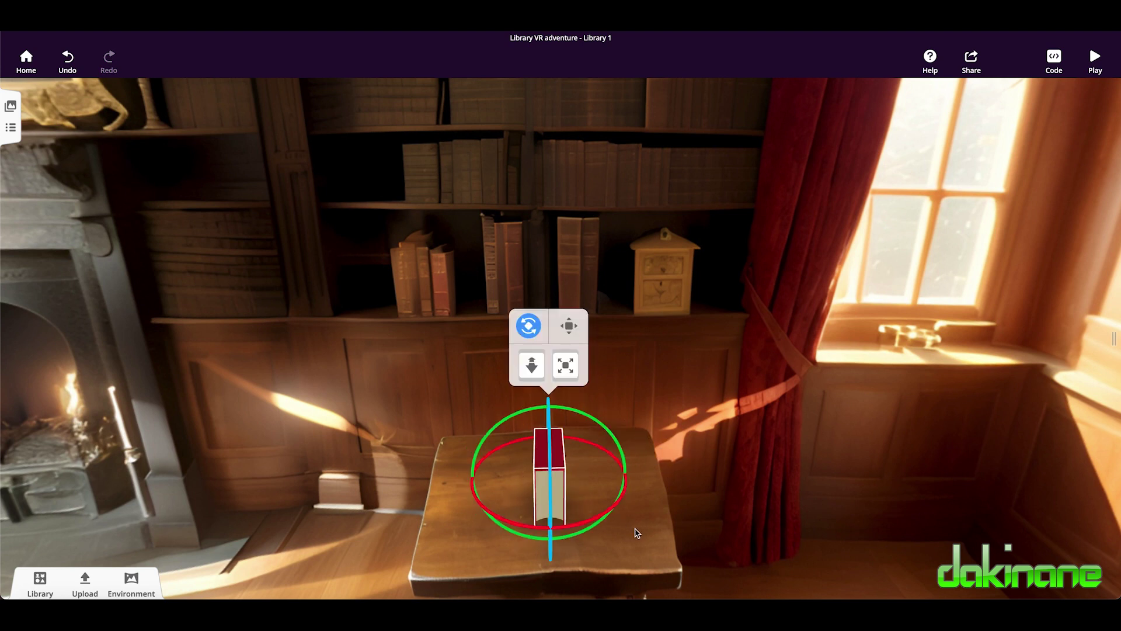
left_click_drag(648, 558, 601, 558)
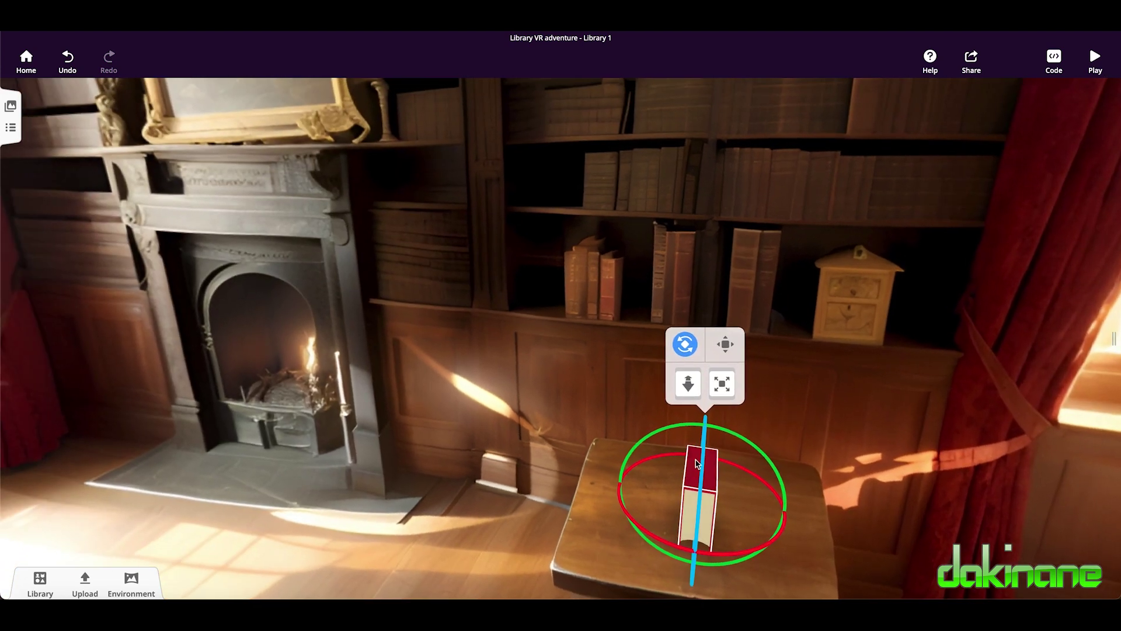
left_click_drag(705, 452, 708, 403)
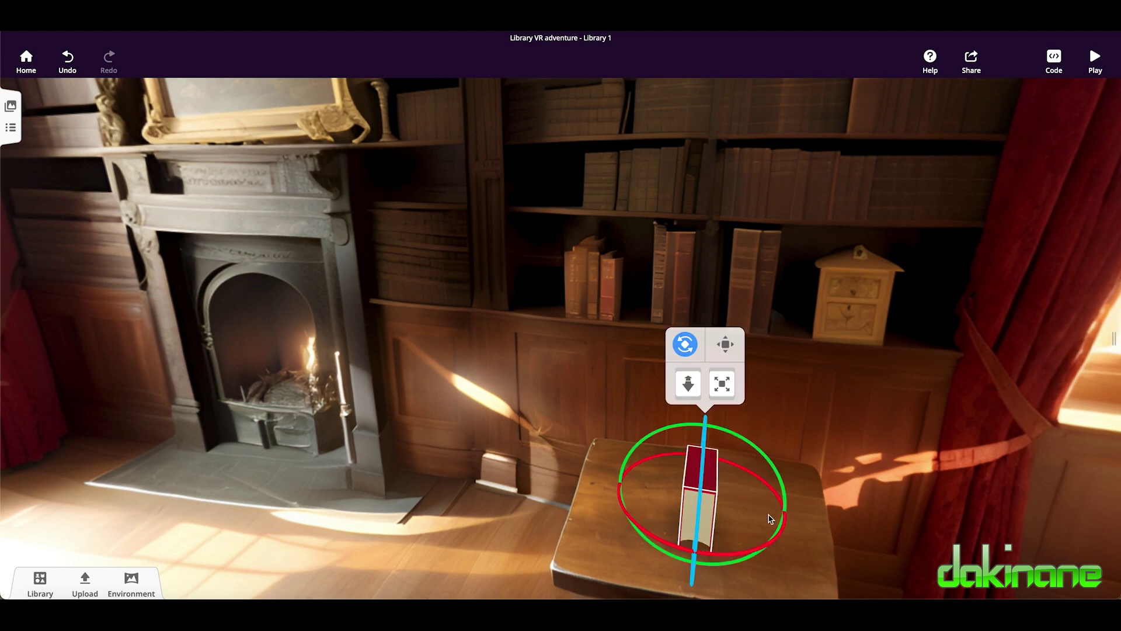
key("Left")
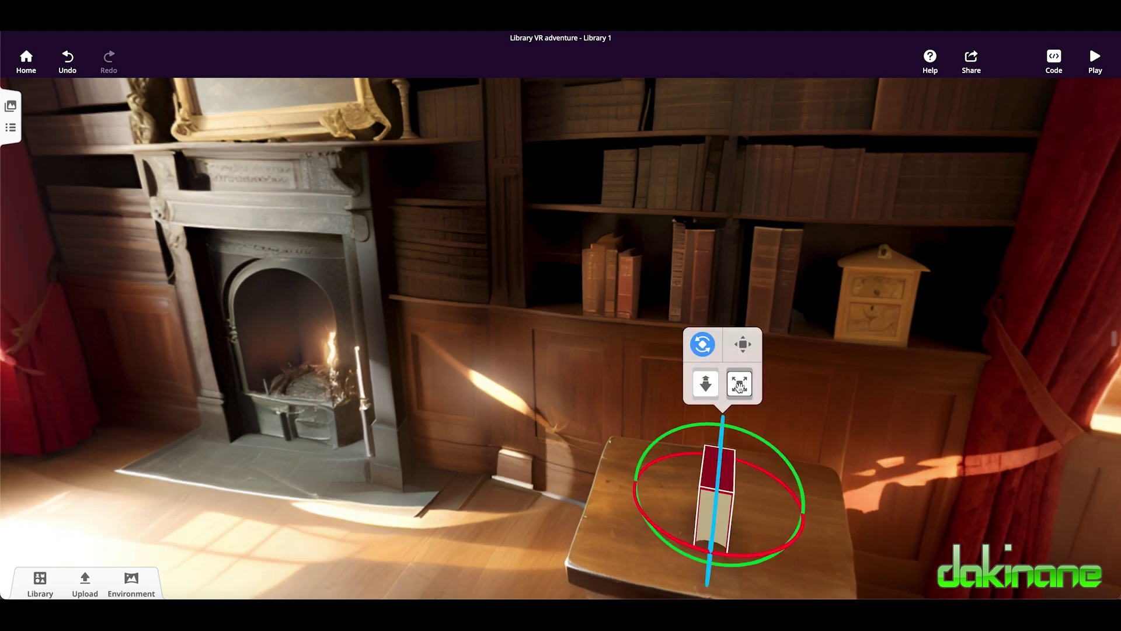
- Move the red book off the table and fine-tune its rotation
left_click(743, 344)
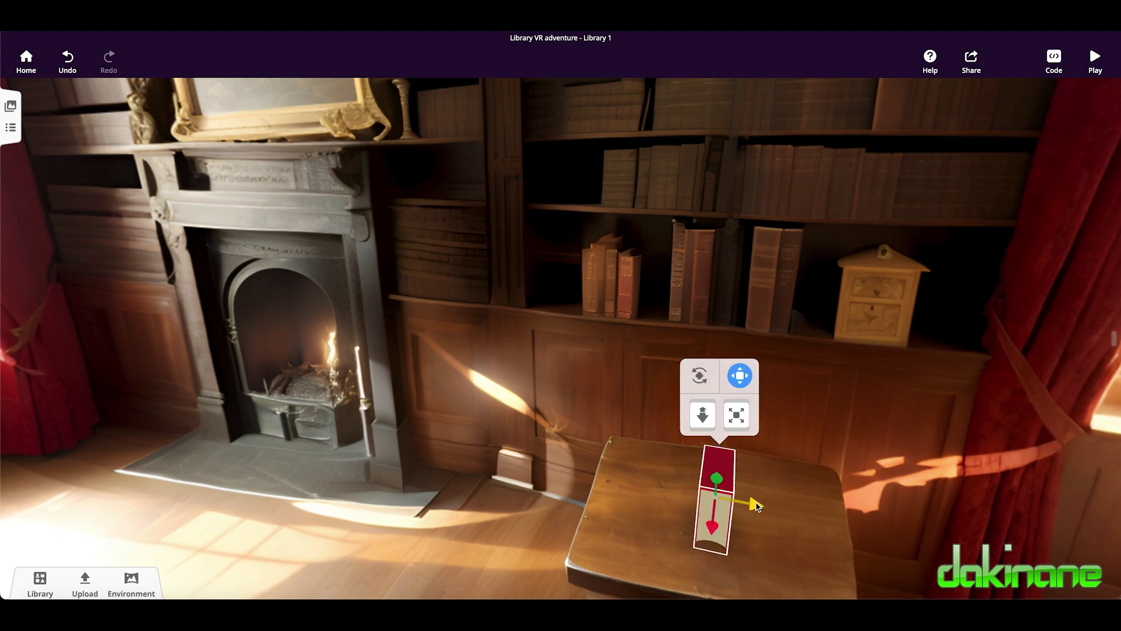
left_click_drag(755, 504, 494, 460)
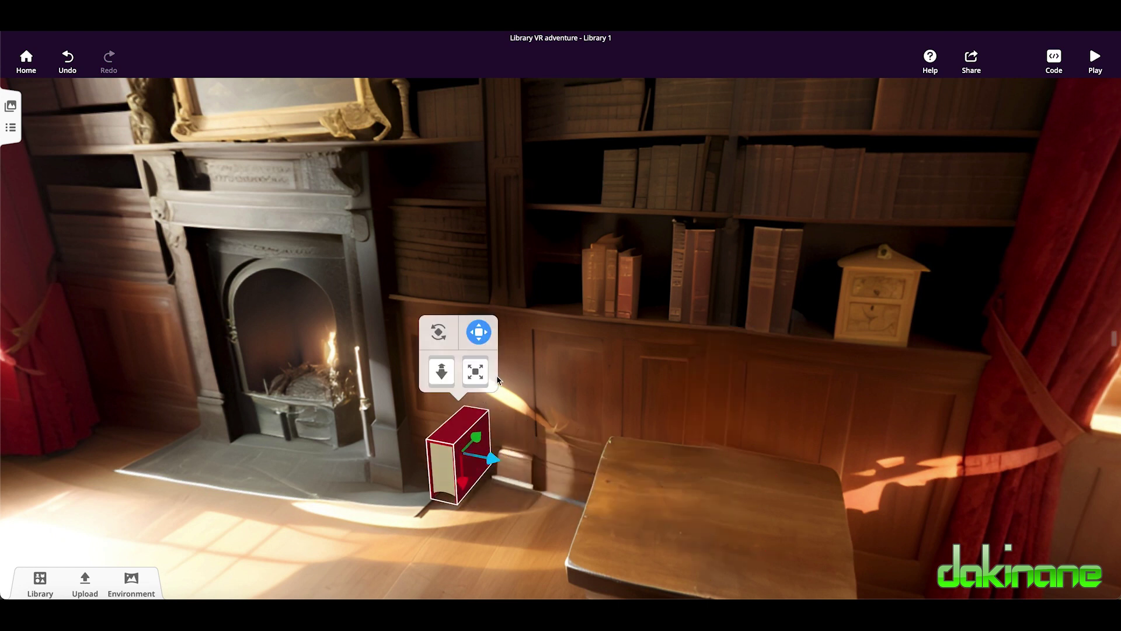
left_click(440, 333)
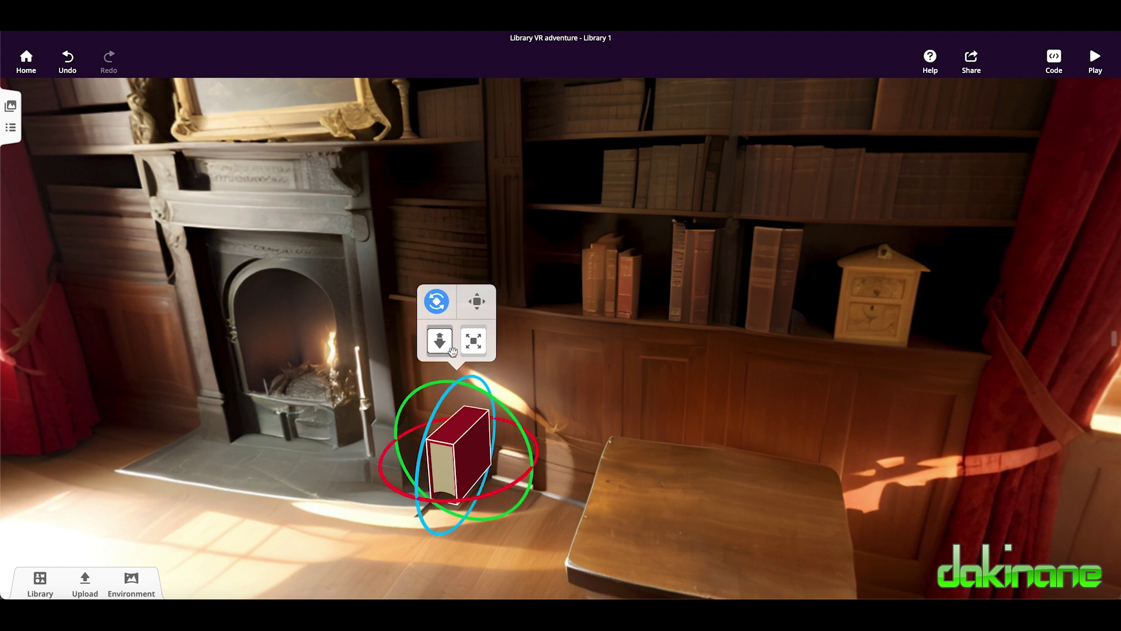
left_click_drag(451, 395, 435, 461)
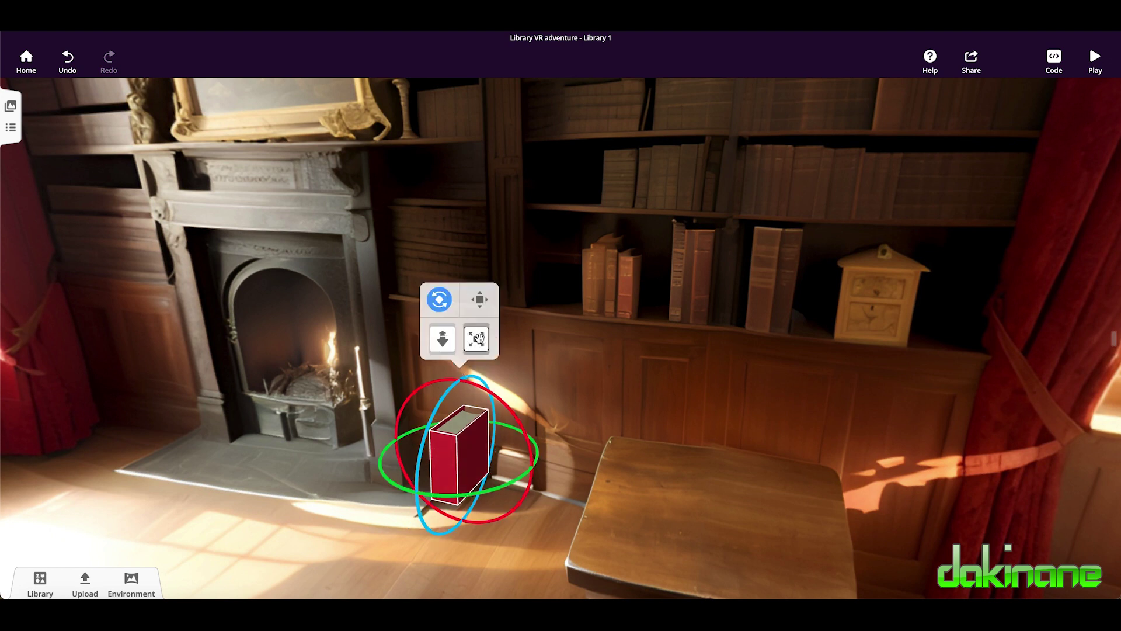
- Lift the book onto the bookshelf beside the leather-bound books and shrink it to fit
left_click(480, 300)
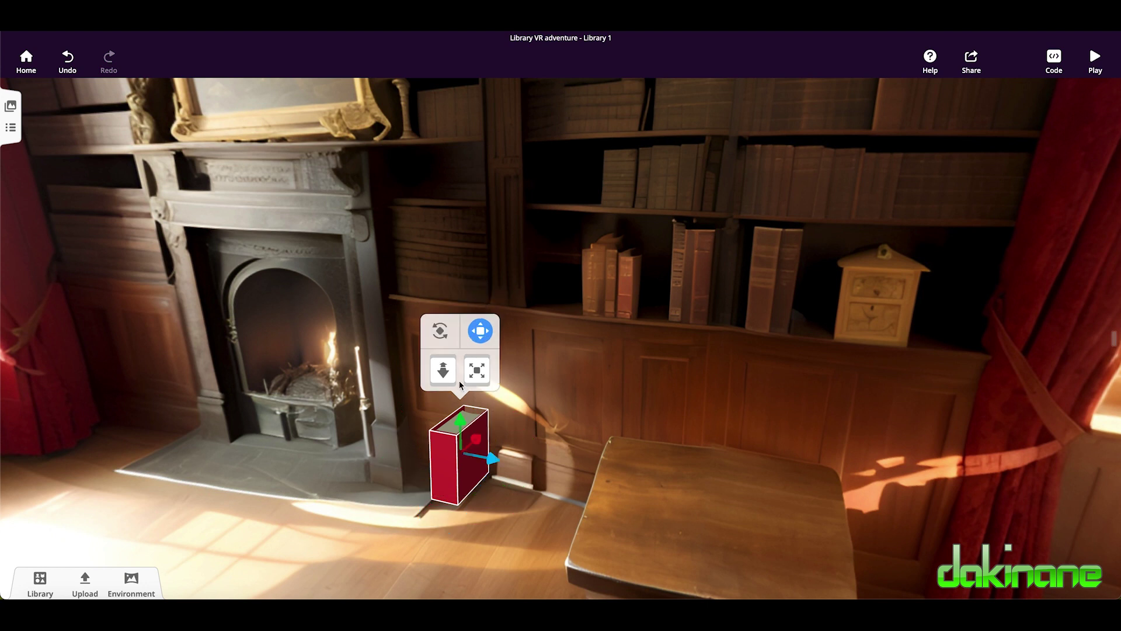
left_click_drag(462, 417, 463, 262)
left_click_drag(483, 302, 568, 264)
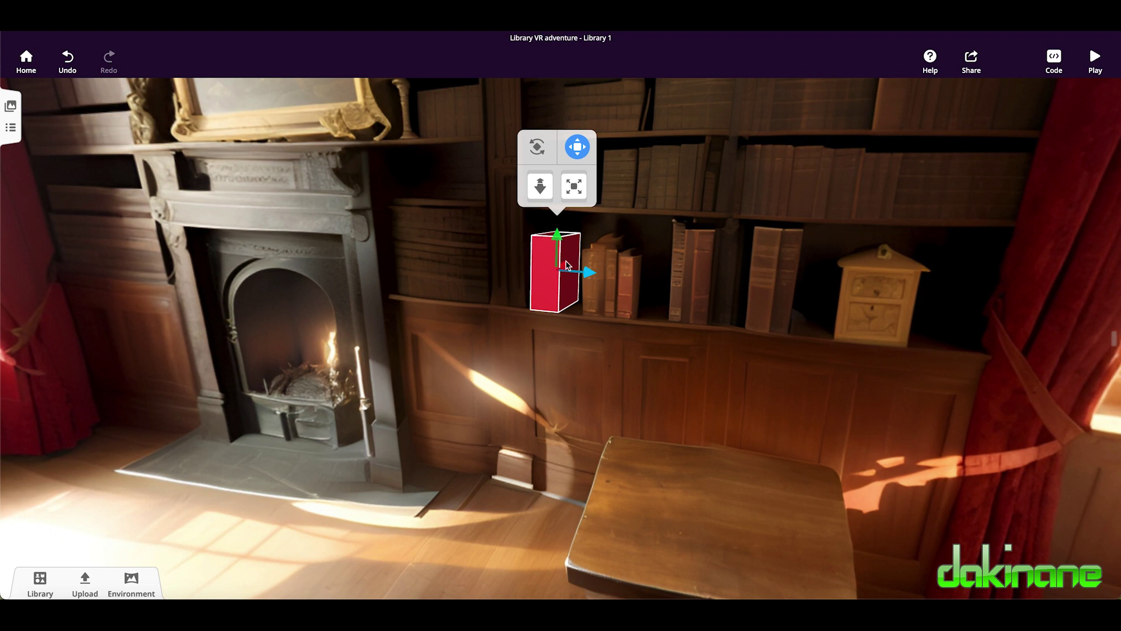
left_click(592, 333)
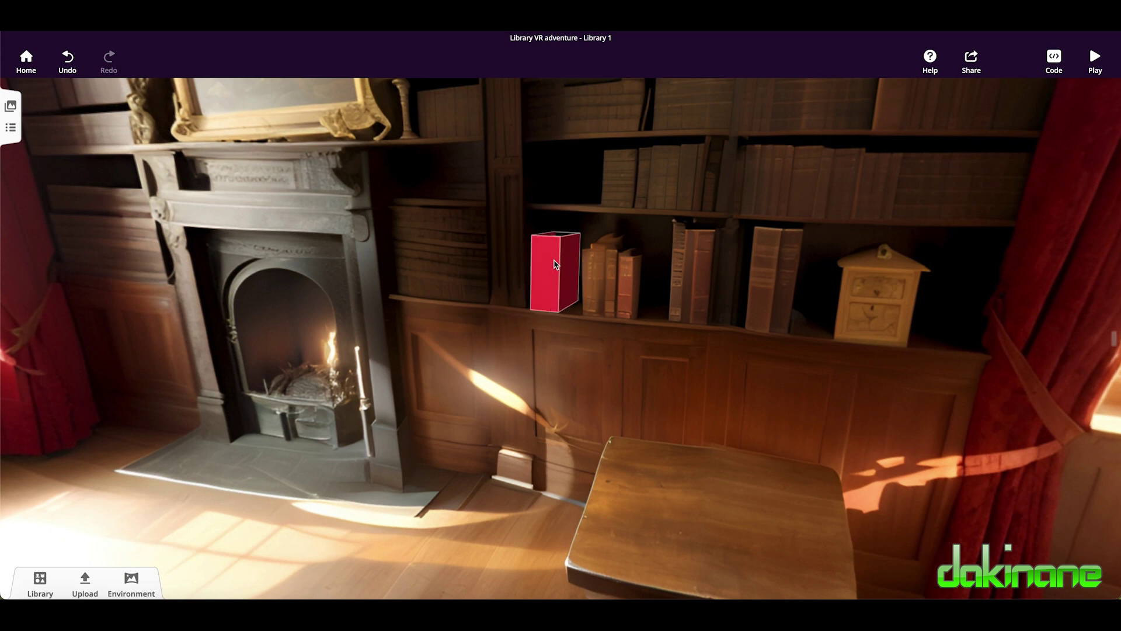
left_click(551, 285)
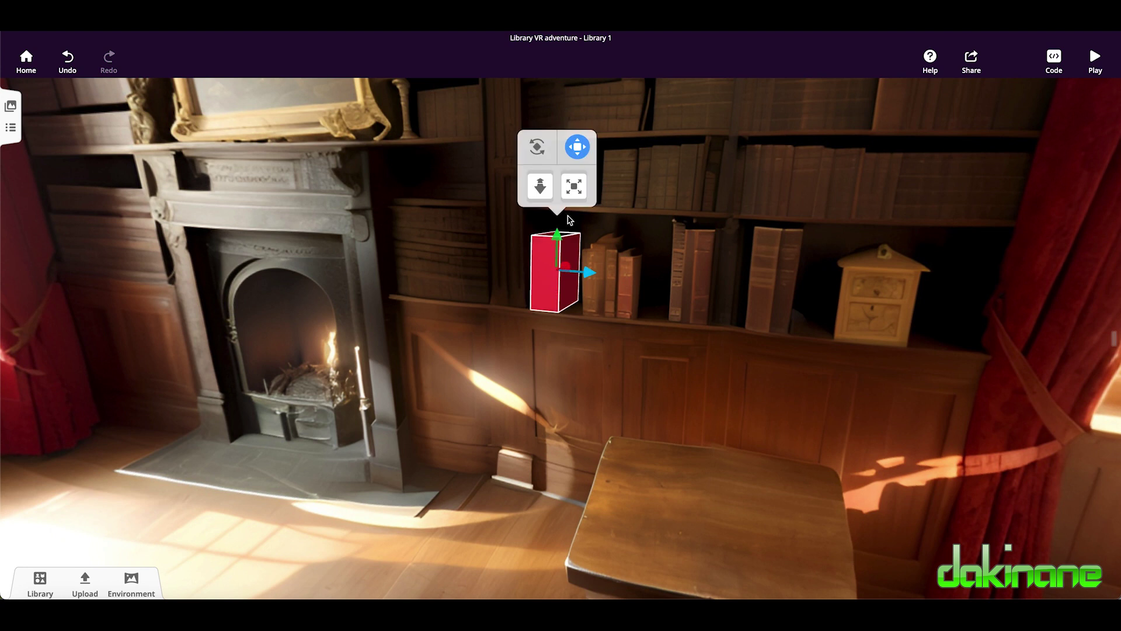
left_click_drag(570, 187, 568, 274)
left_click(556, 375)
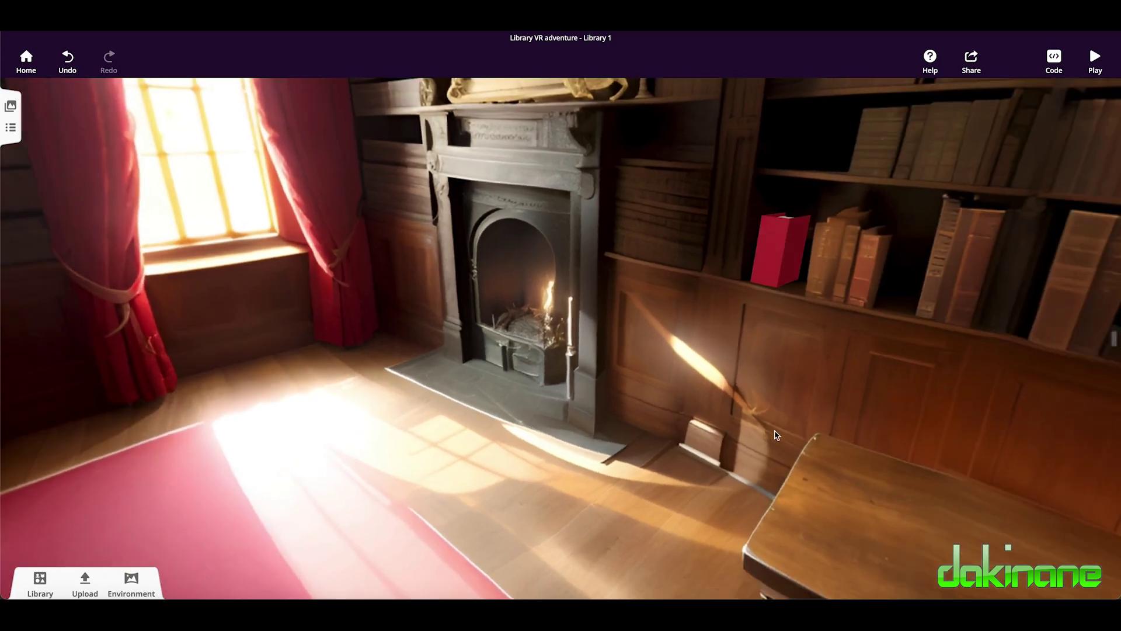
- Orbit the view toward the window and the painting above the fireplace
mouse_move(777, 435)
left_mouse_down()
mouse_move(801, 405)
mouse_move(796, 388)
mouse_move(689, 348)
mouse_move(560, 374)
mouse_move(536, 408)
mouse_move(741, 415)
mouse_move(758, 397)
left_mouse_up()
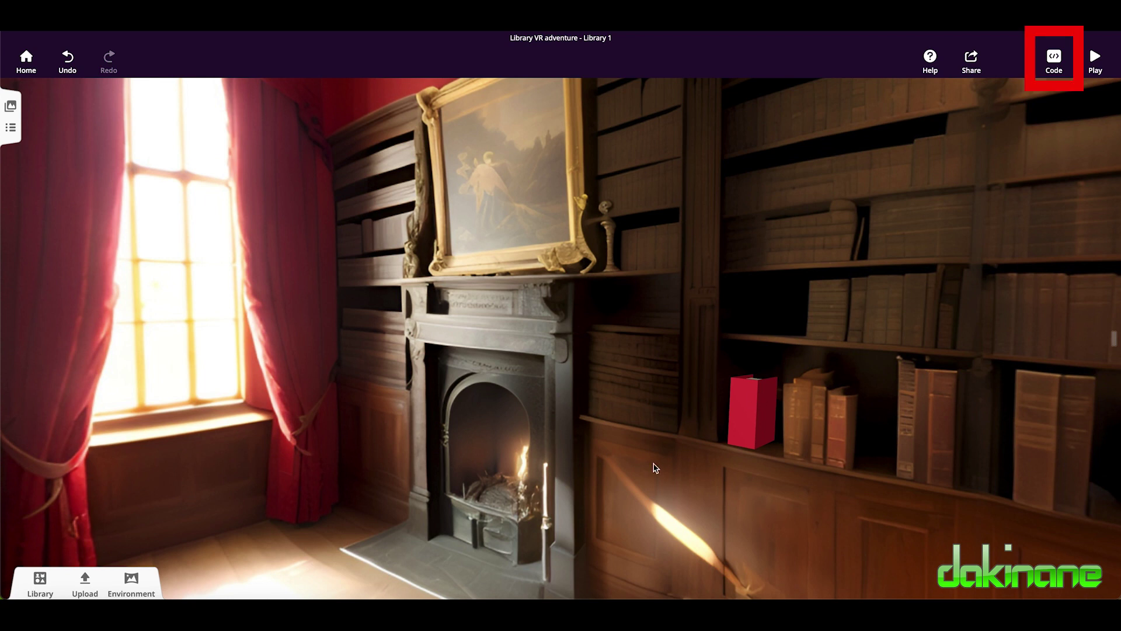
- Create a CoBlocks script with an empty When Play clicked block, then close the editor
left_click(1055, 61)
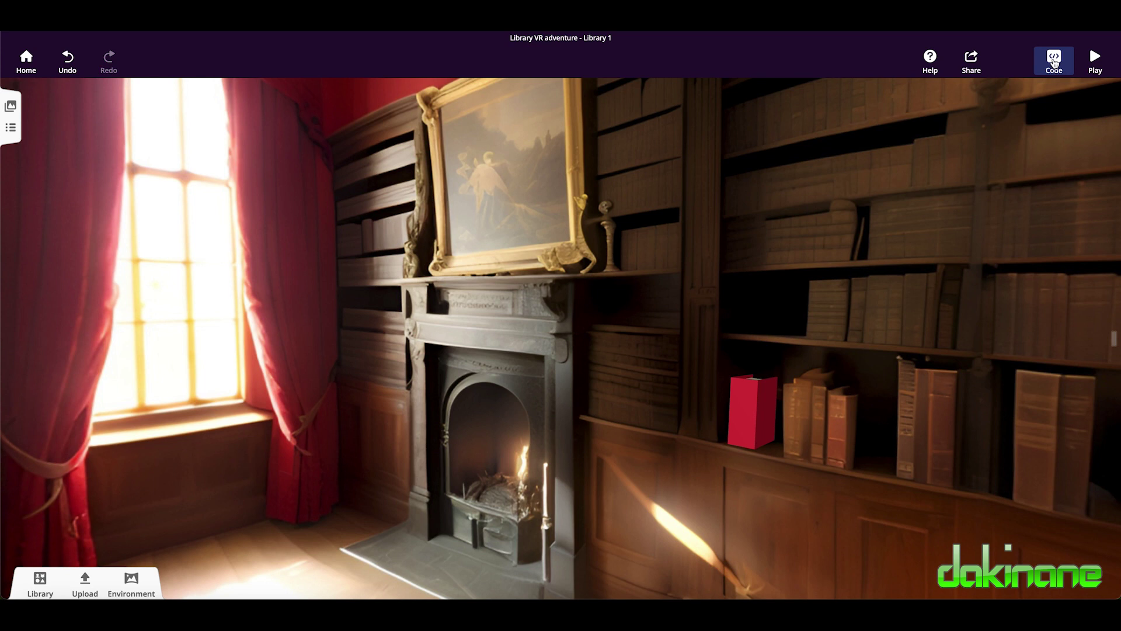
left_click(1055, 61)
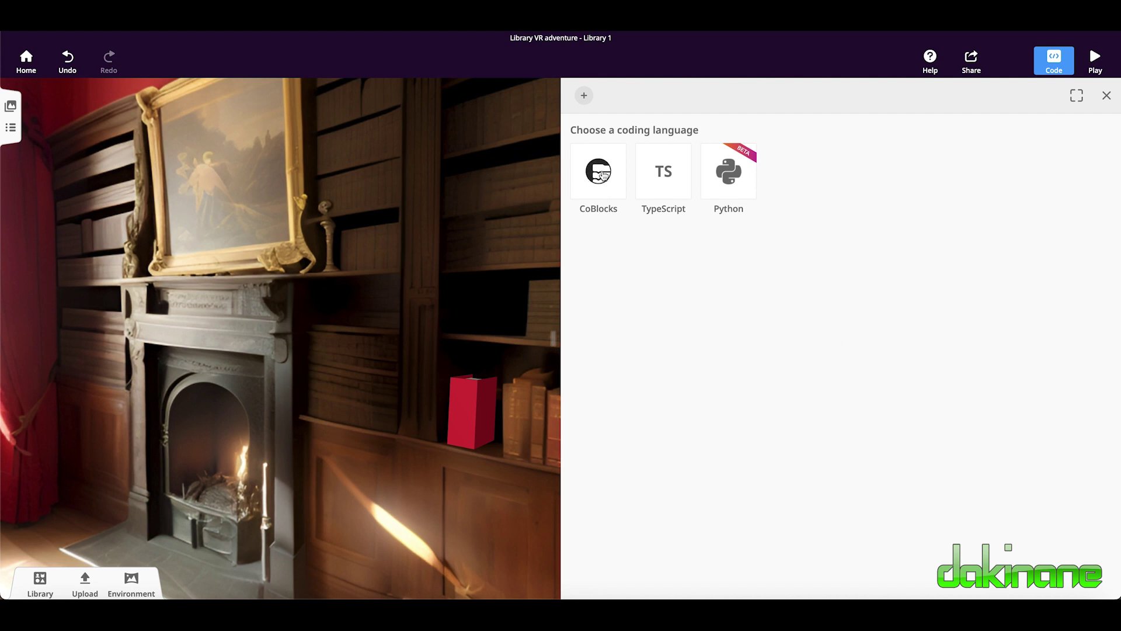
left_click(599, 174)
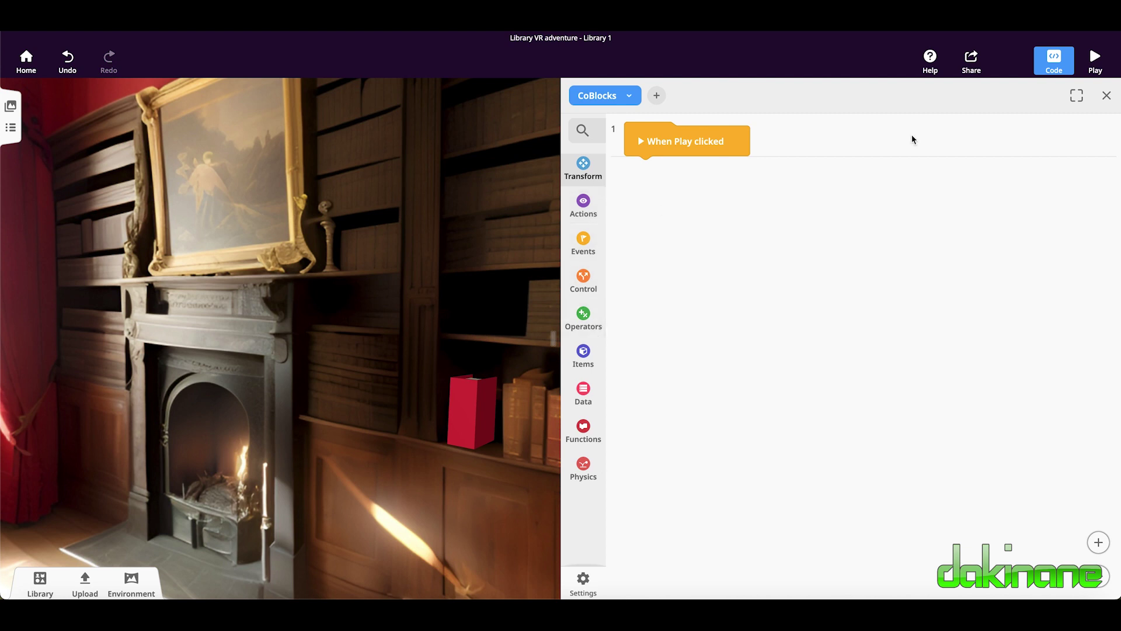
left_click(1077, 96)
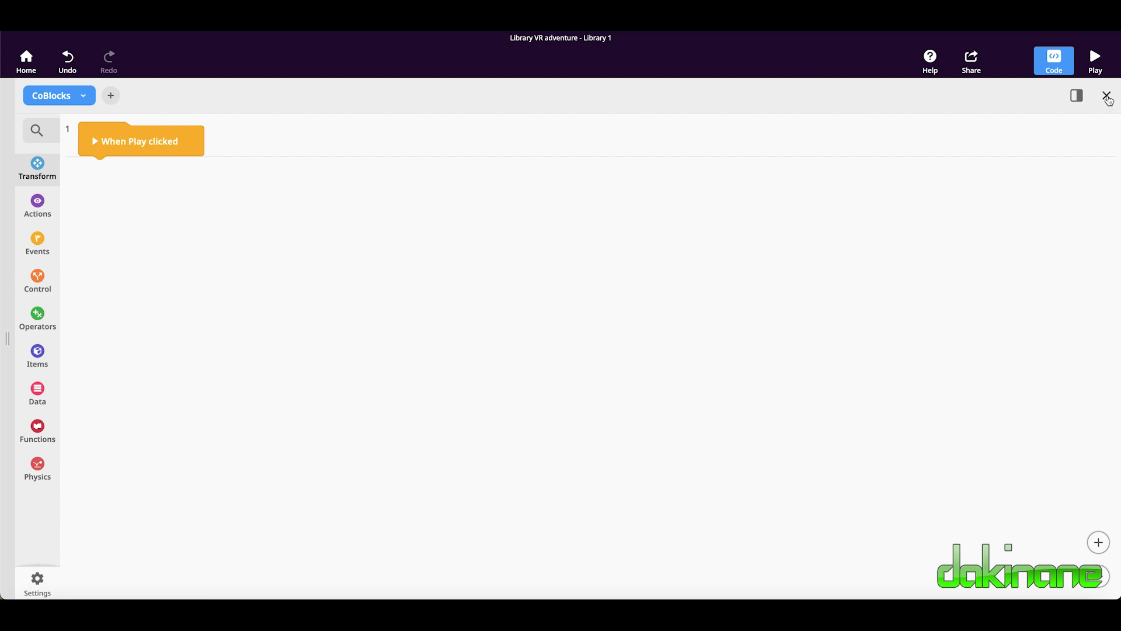
left_click(1107, 97)
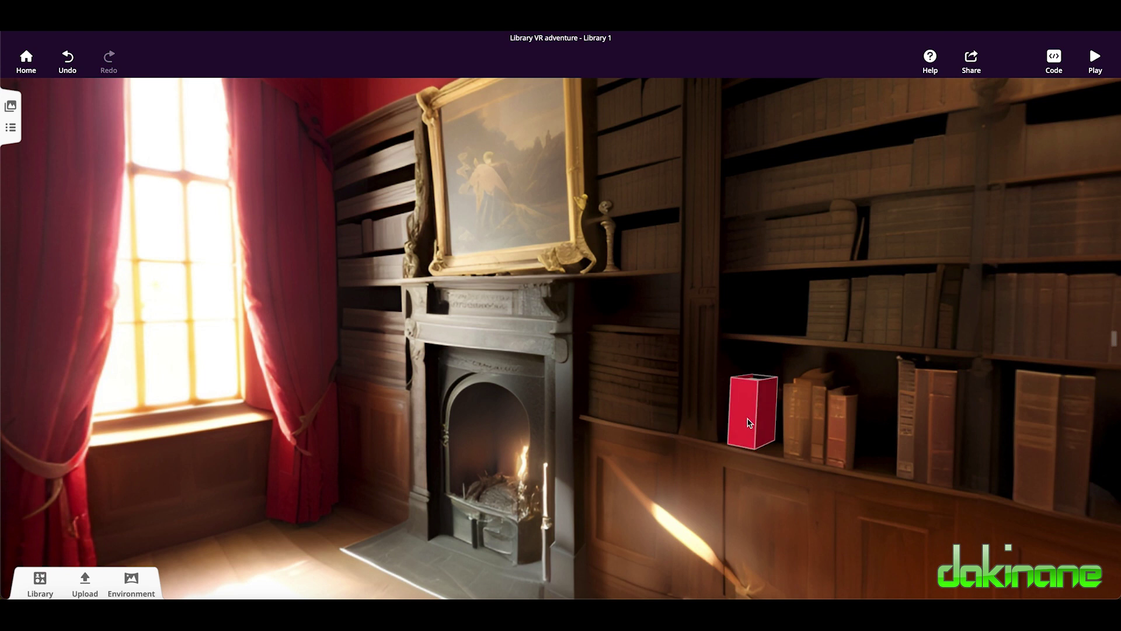
left_click(750, 423)
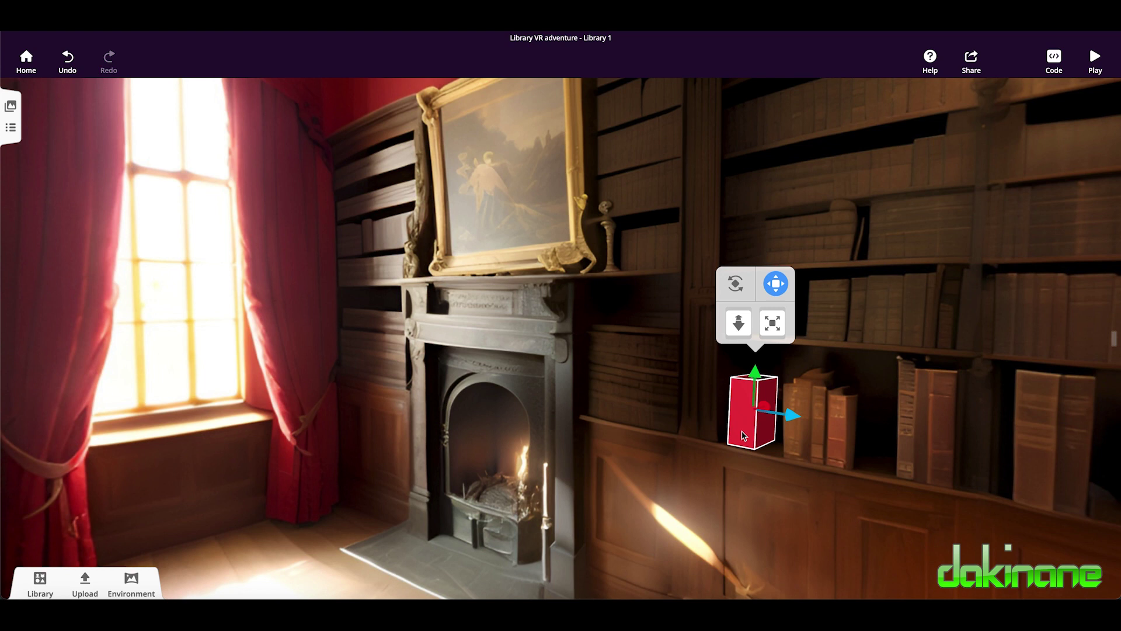
- Rename the shelved book from tinker.obj to 'Red Book' and switch on Use in CoBlocks
right_click(745, 431)
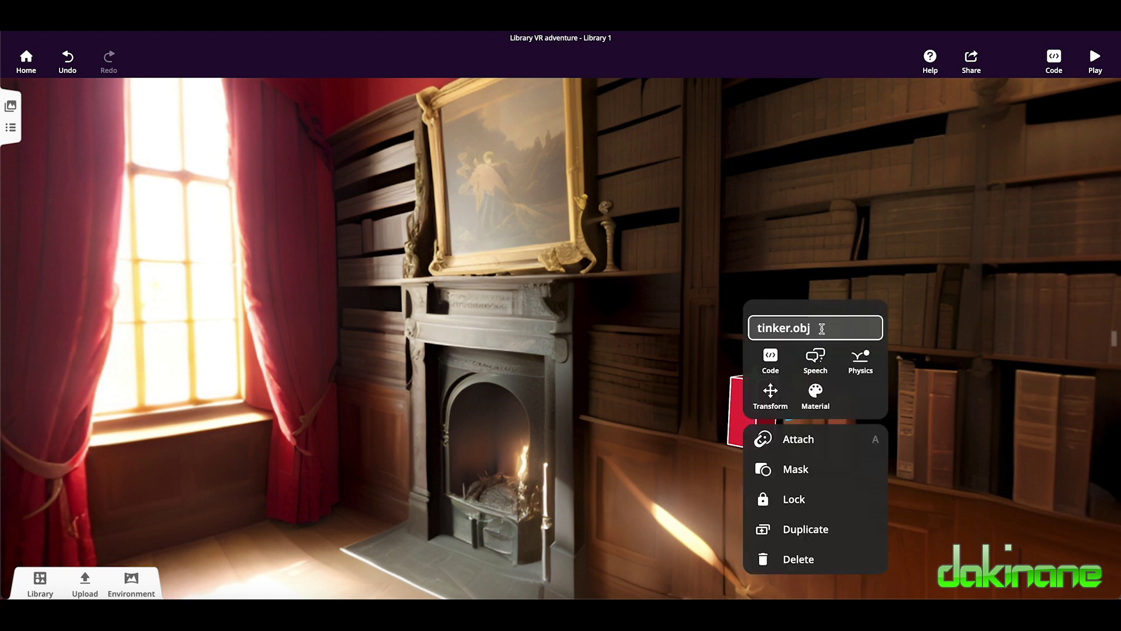
left_click(821, 329)
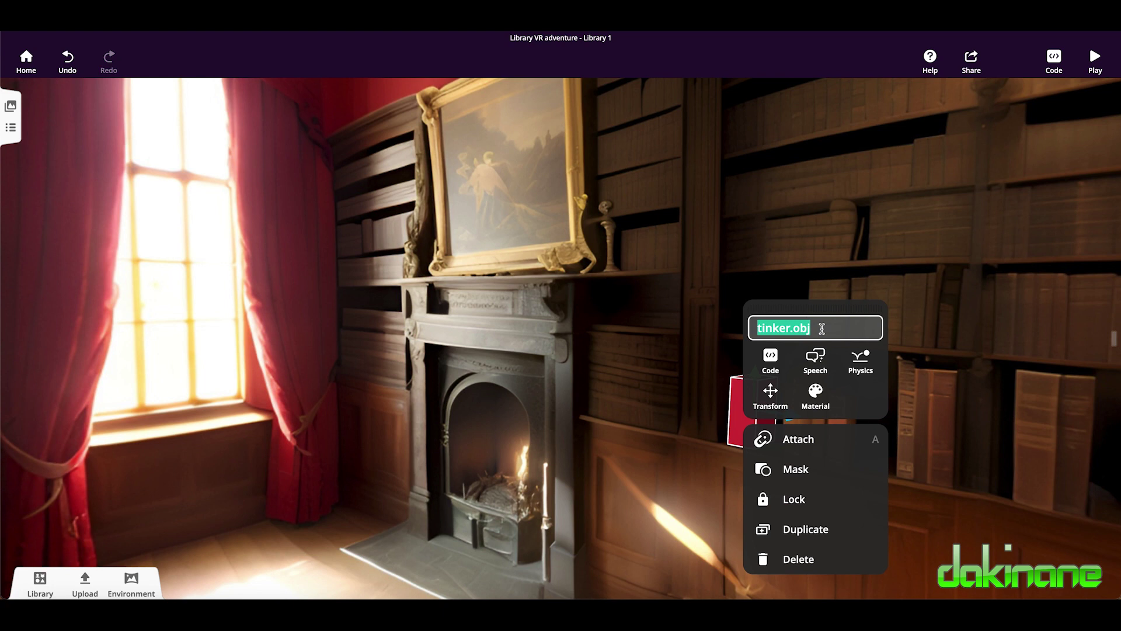
key("BackSpace")
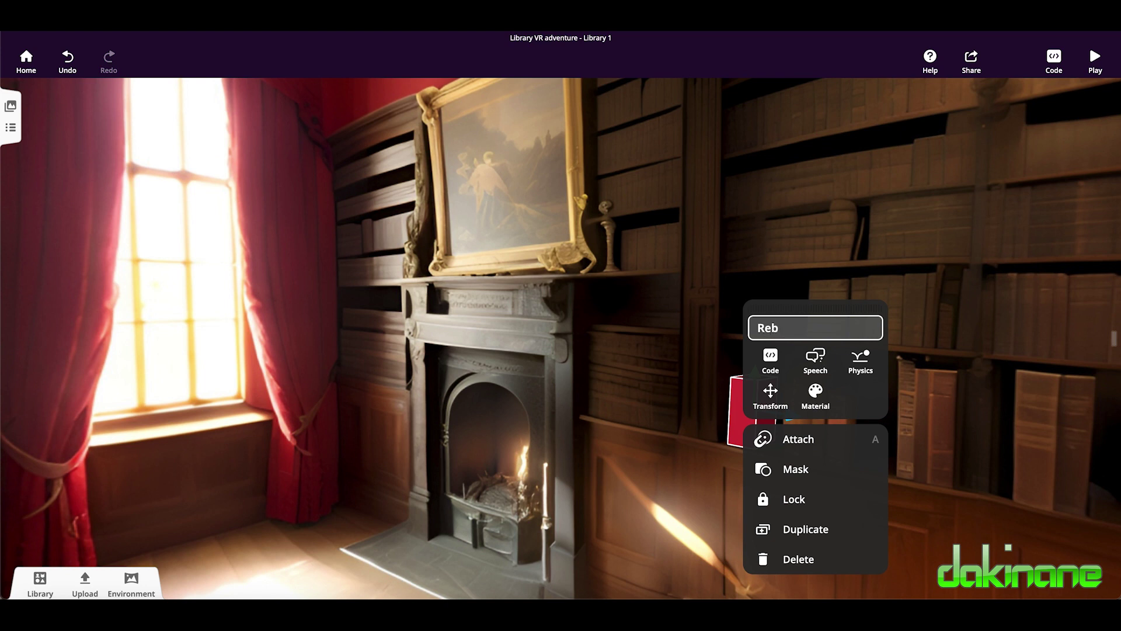
type("Red Book")
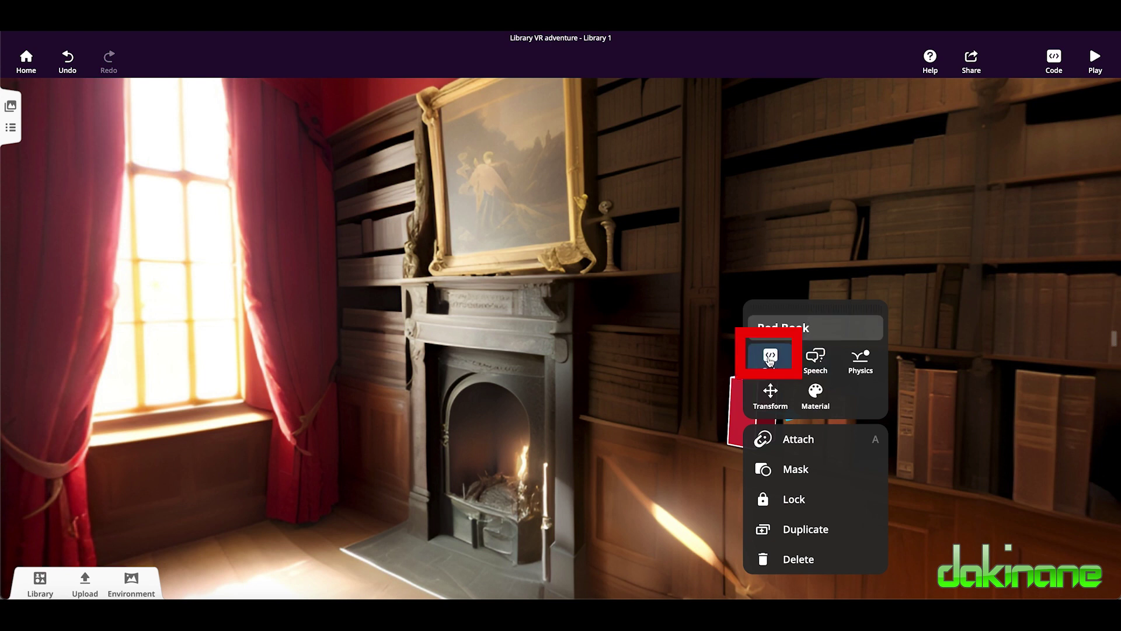
left_click(771, 360)
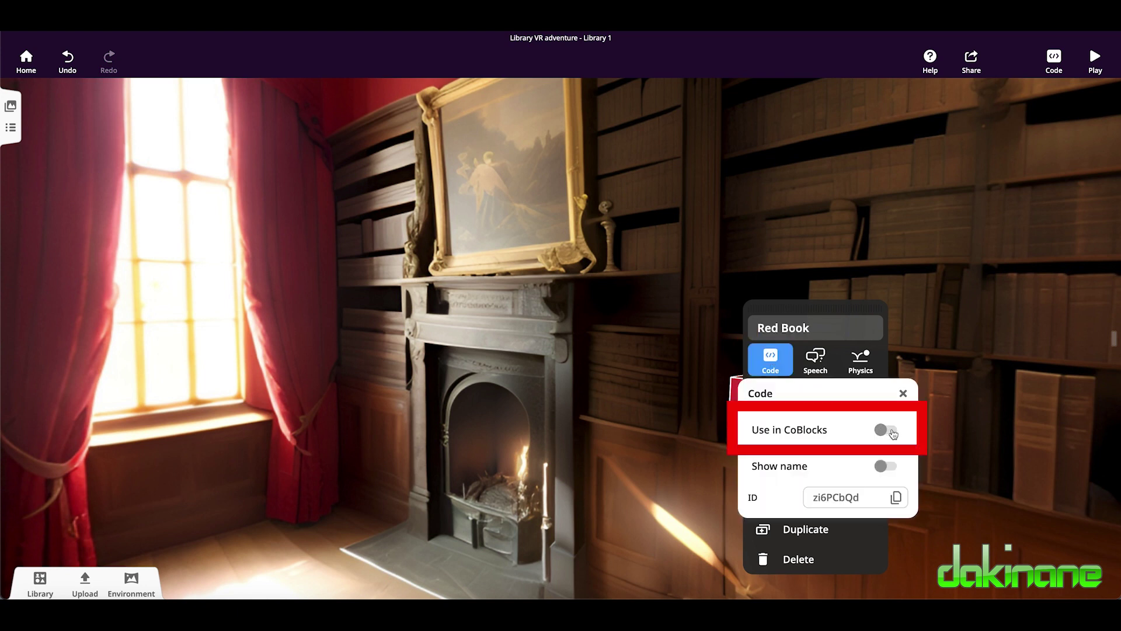
left_click(888, 430)
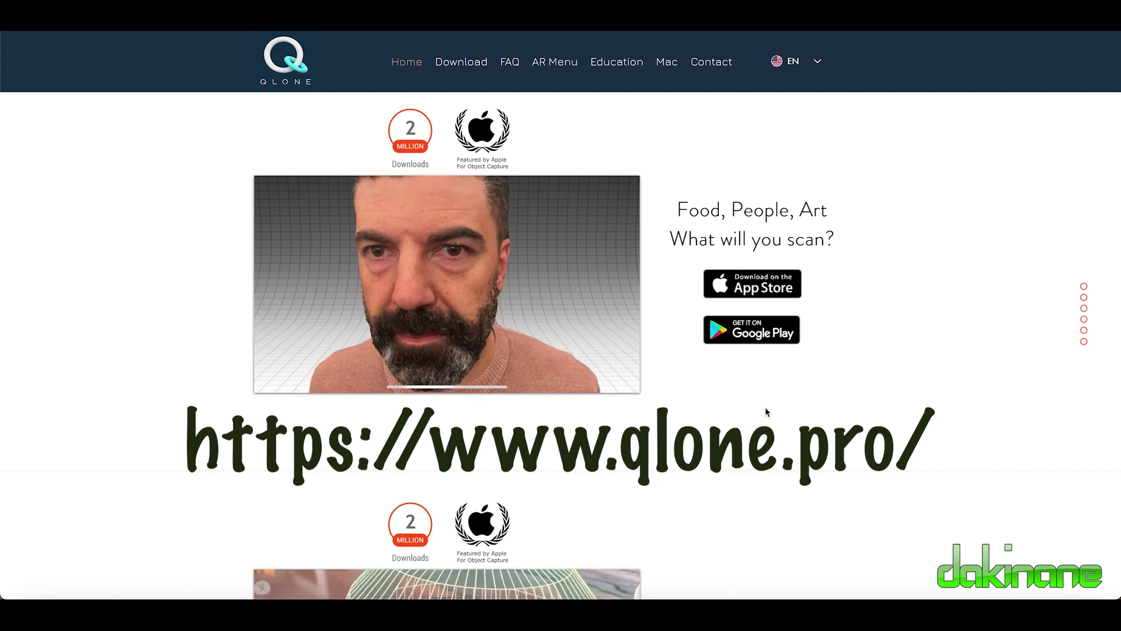
- Scroll the Qlone home page down to the AR Dome Guidance and AR Menu sections
scroll(802, 432, "down", 5)
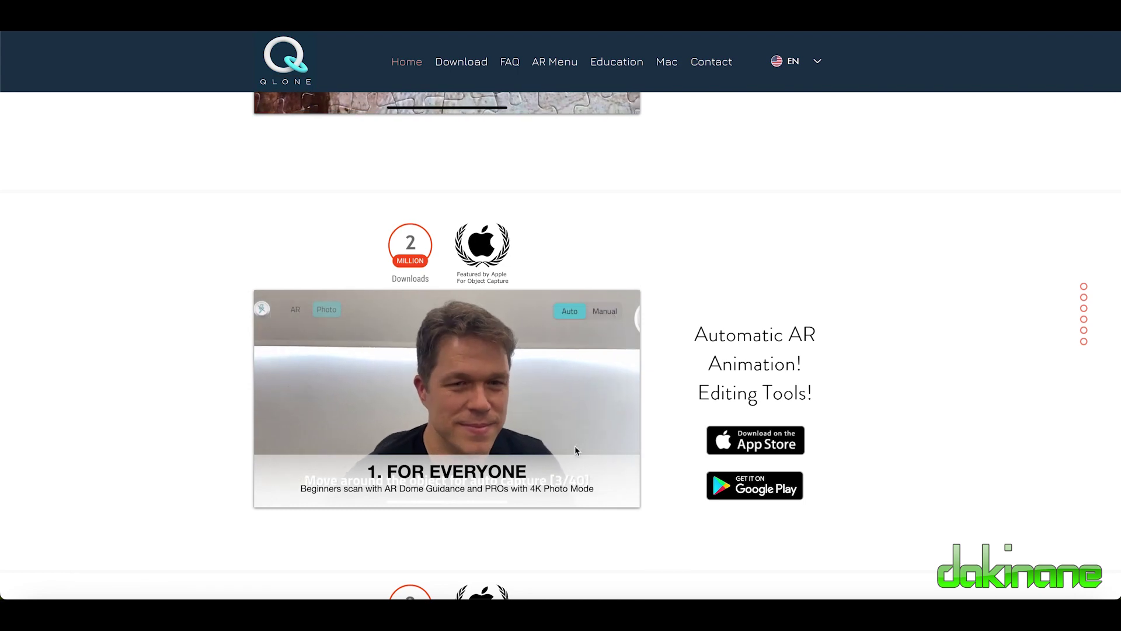
scroll(635, 517, "down", 2)
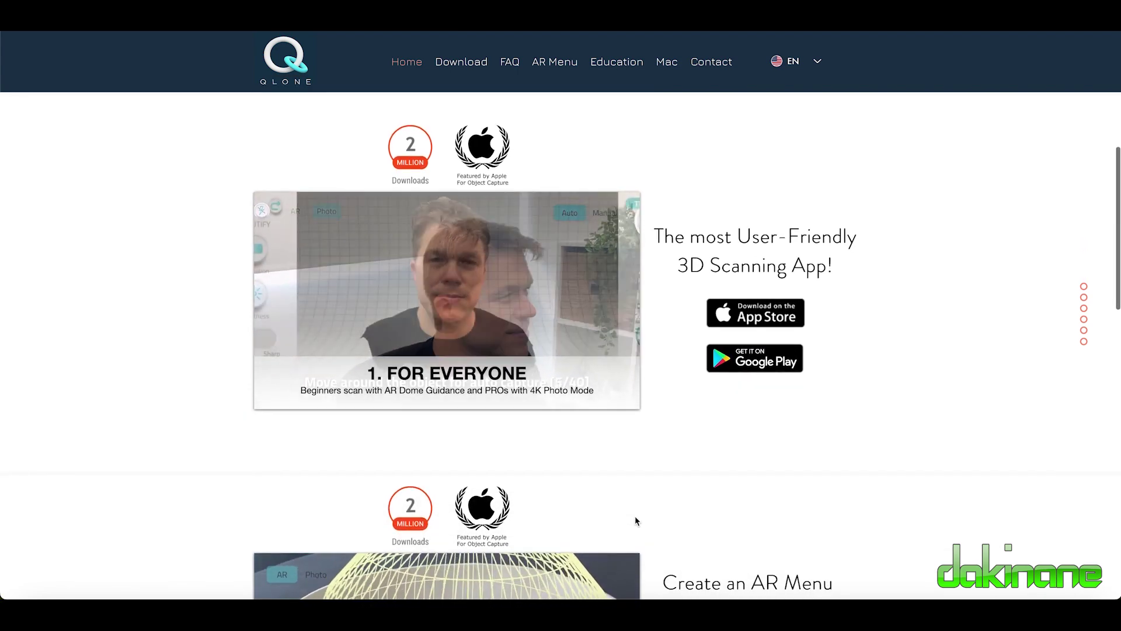
scroll(635, 517, "down", 4)
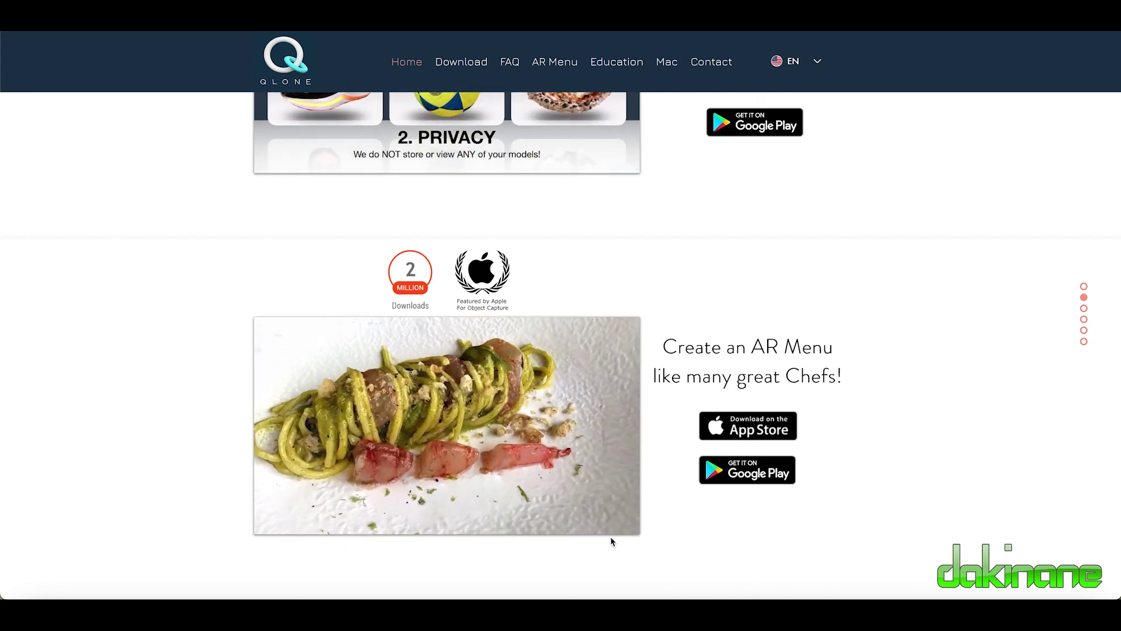
scroll(877, 362, "up", 1)
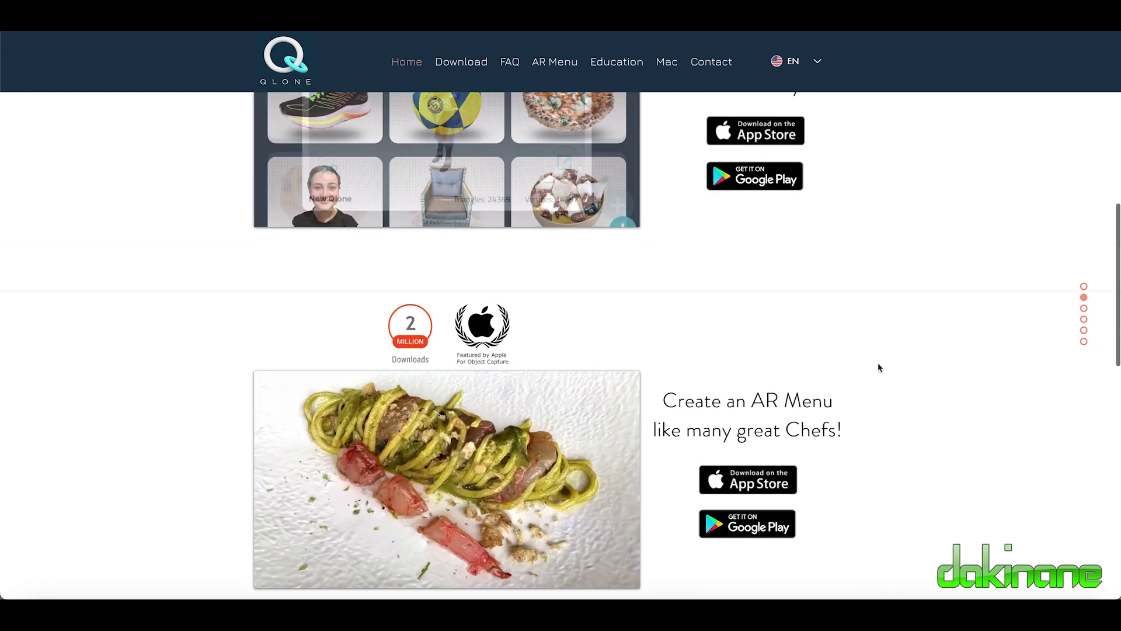
scroll(878, 364, "up", 3)
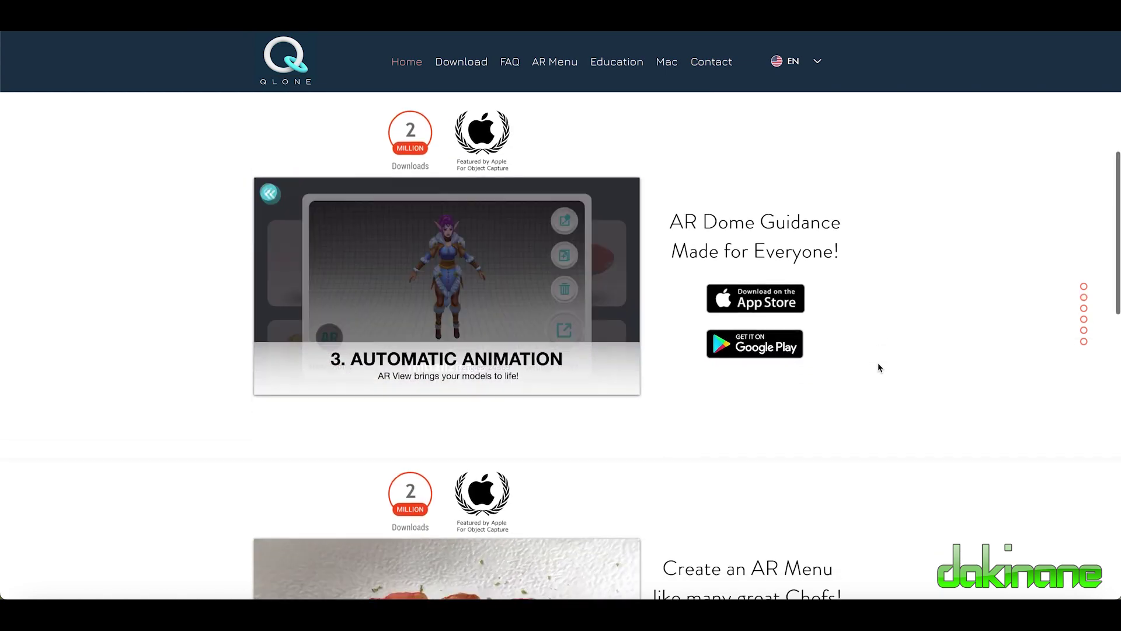
scroll(879, 367, "down", 4)
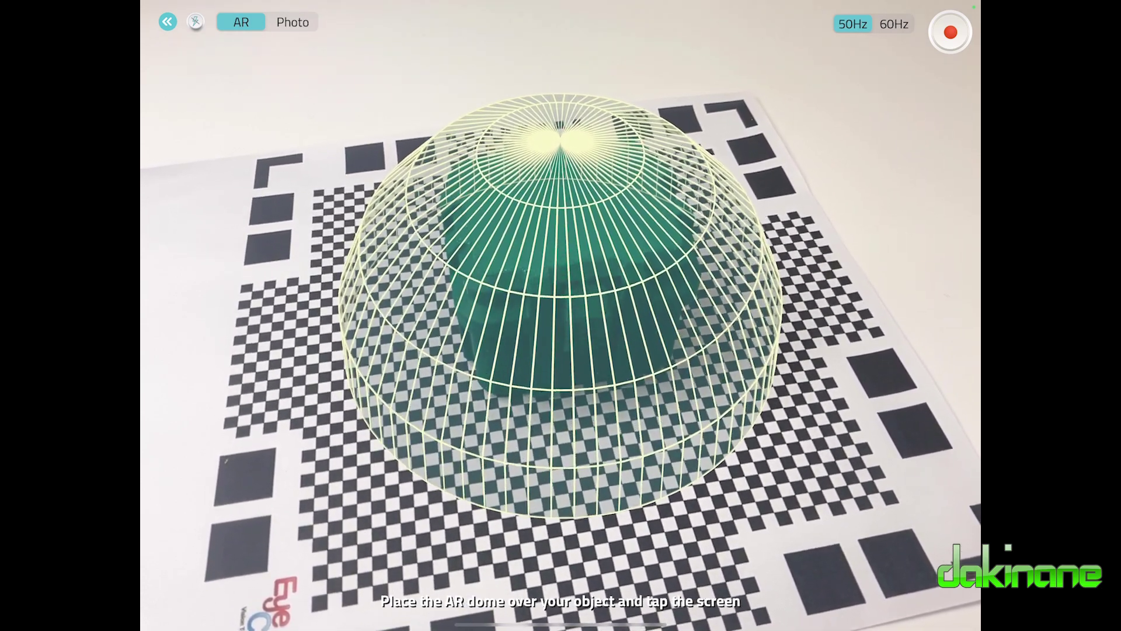
- Start the dome scan of the object on the Qlone scanning mat
left_click(951, 32)
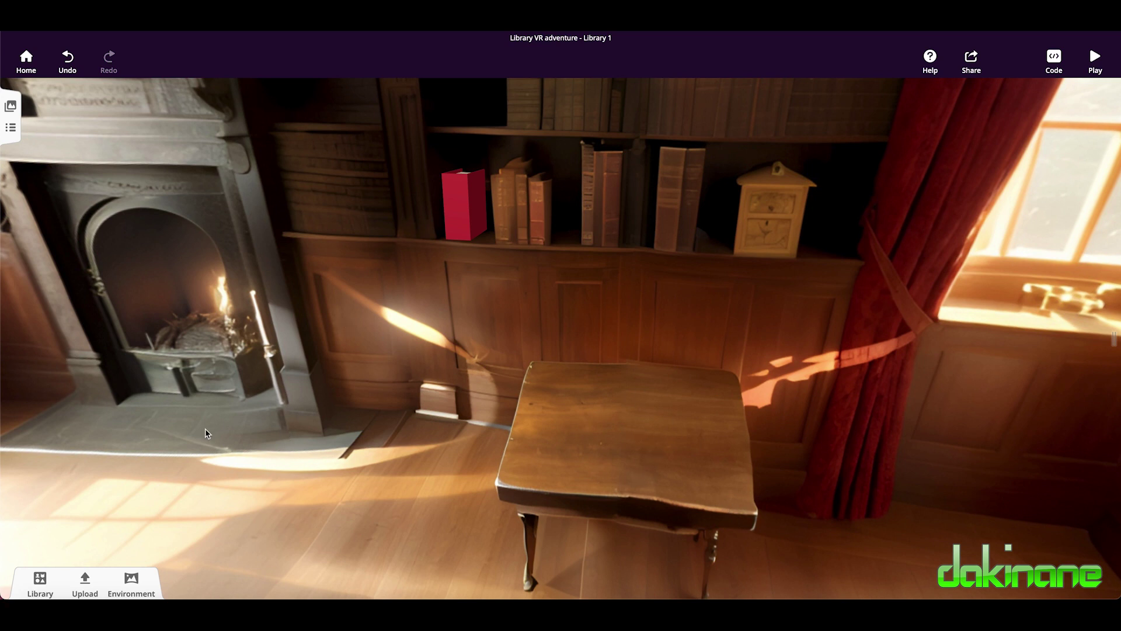
- Upload New Qlone.zip as a 3D model and dismiss the success message
left_click(85, 579)
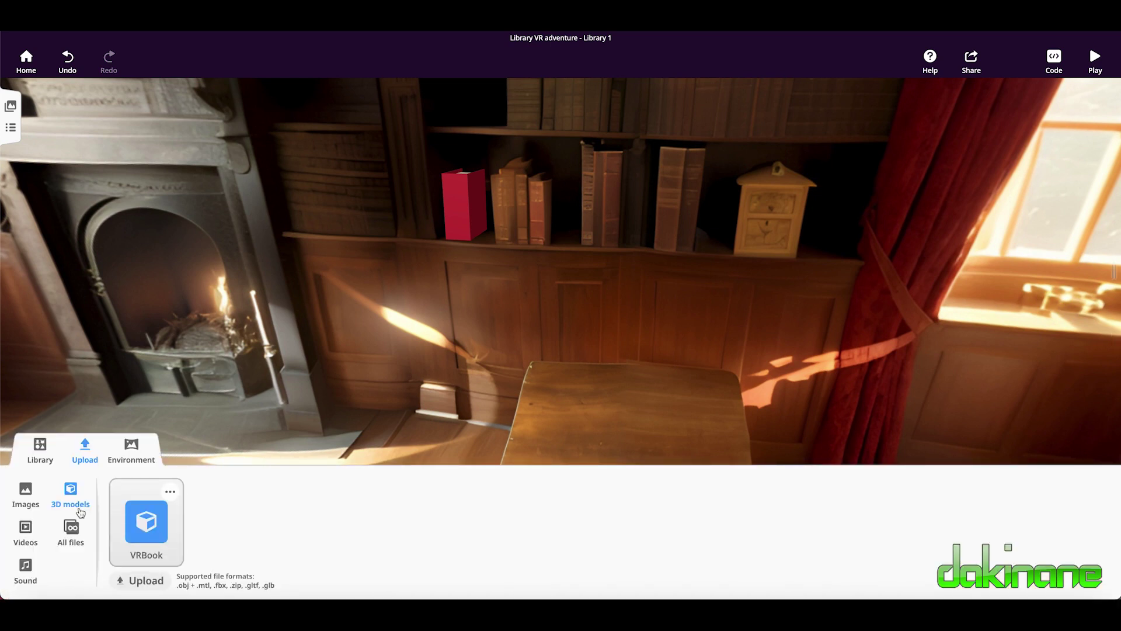
left_click(25, 491)
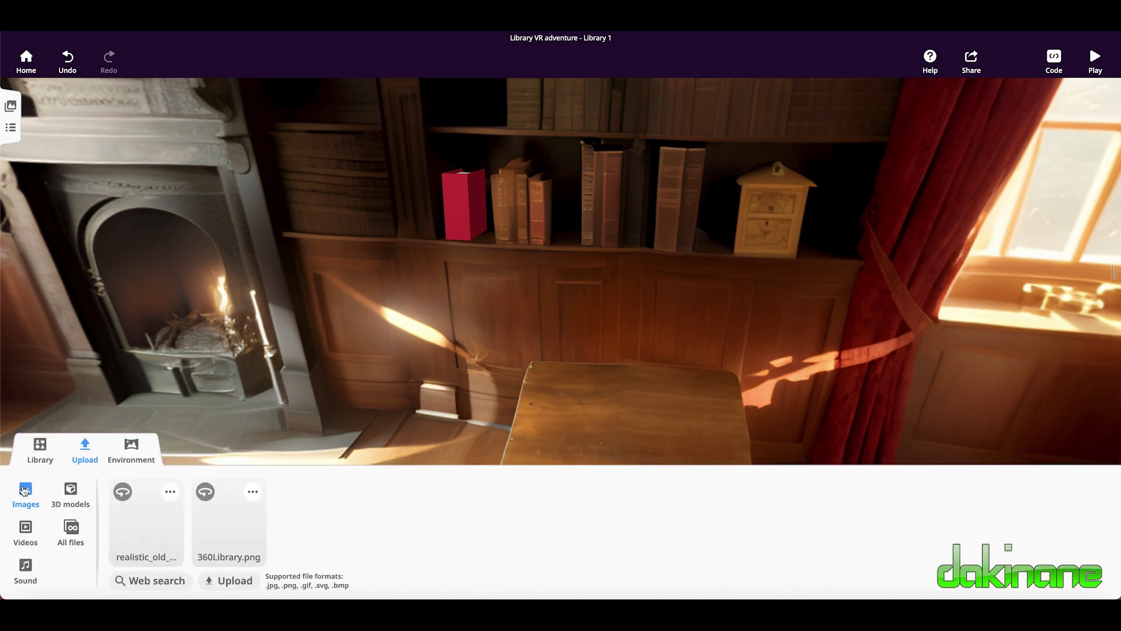
left_click(71, 495)
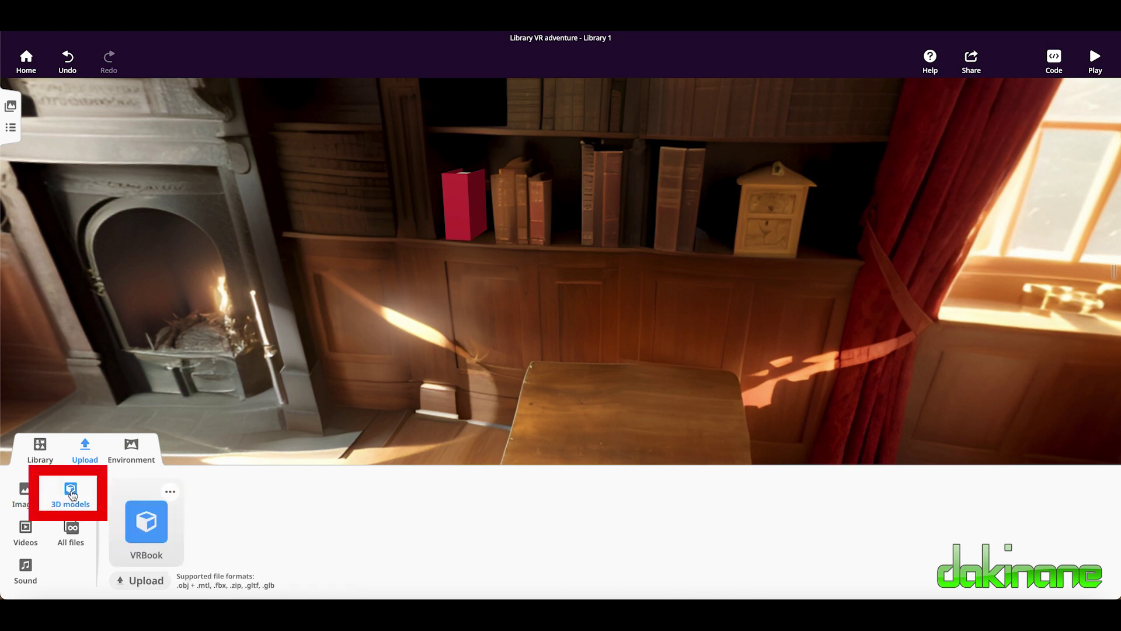
left_click(146, 582)
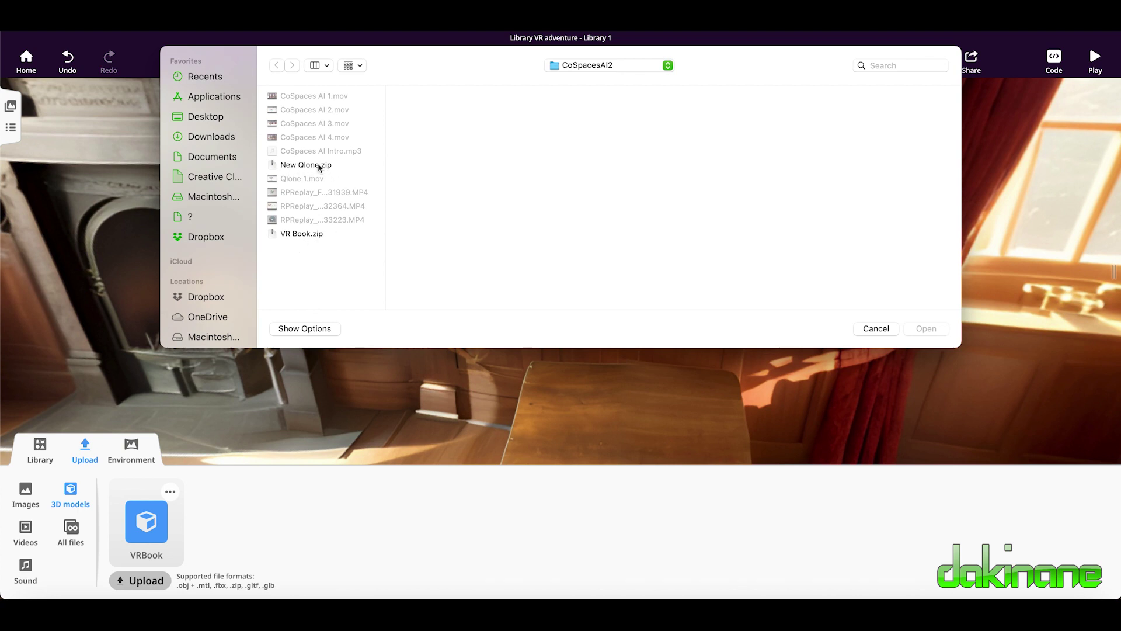
left_click(303, 167)
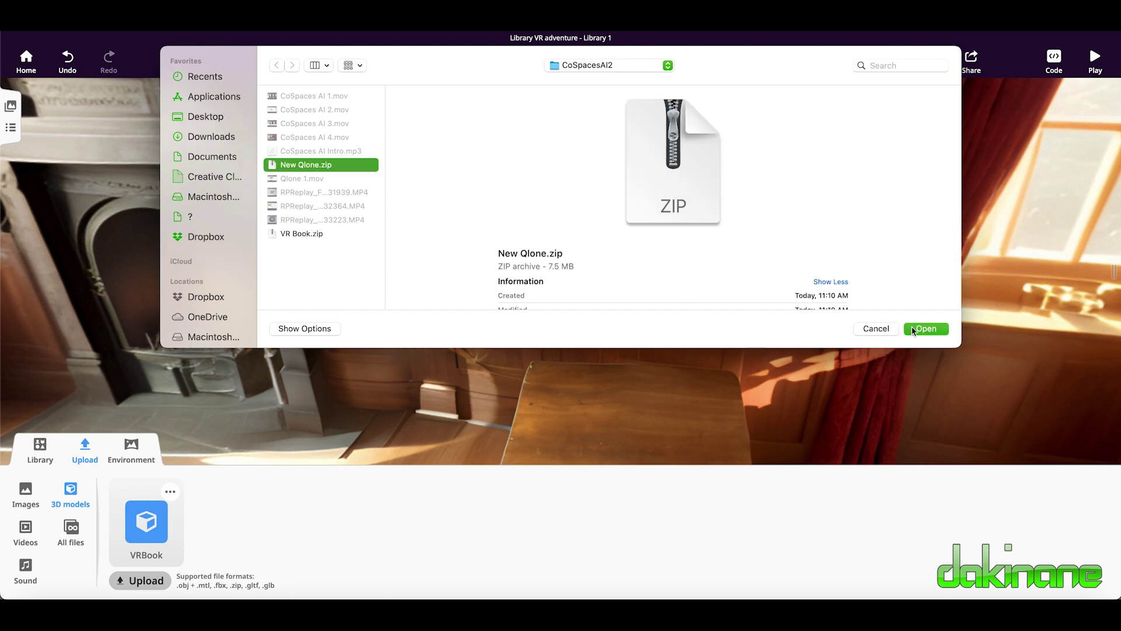
left_click(914, 329)
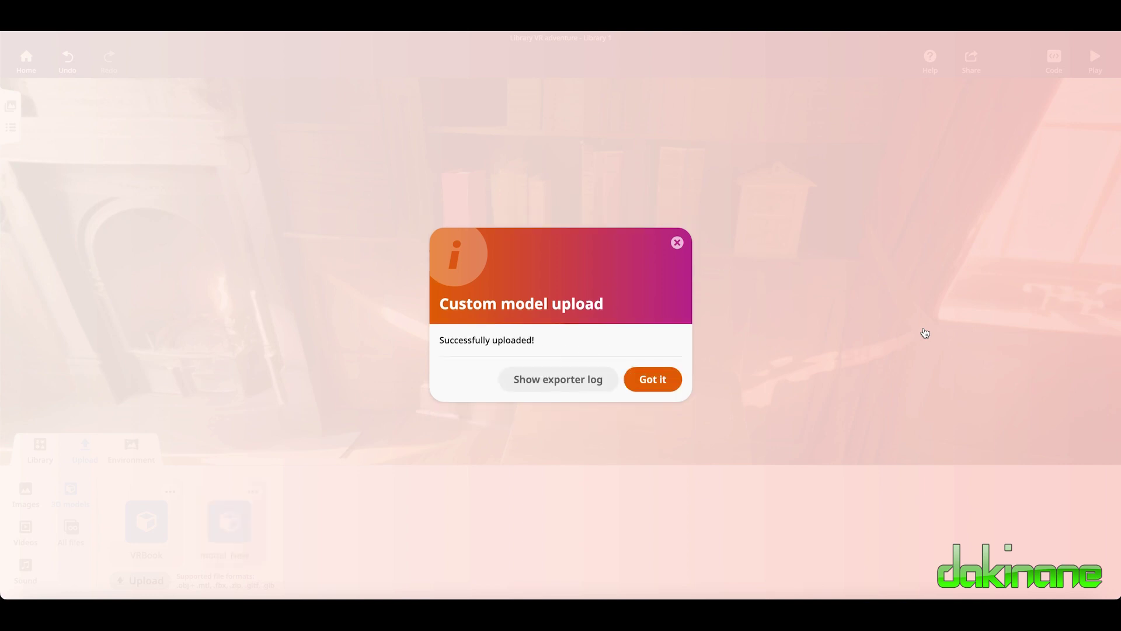
left_click(671, 380)
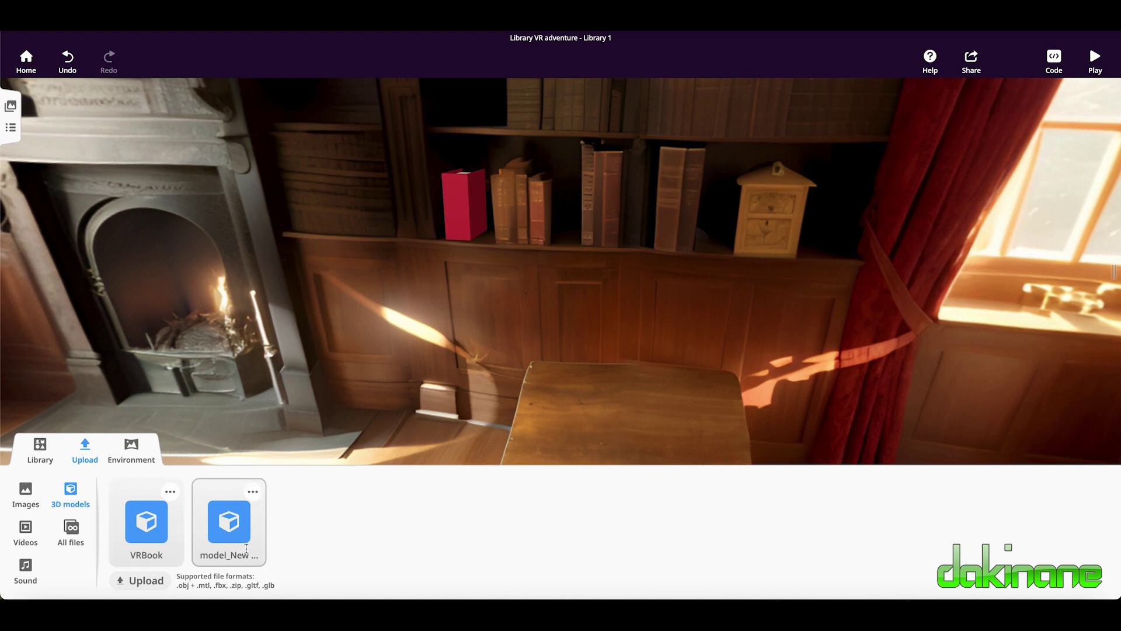
- Rename the uploaded model to 'Pizza' and drag it into the library scene
left_click(253, 491)
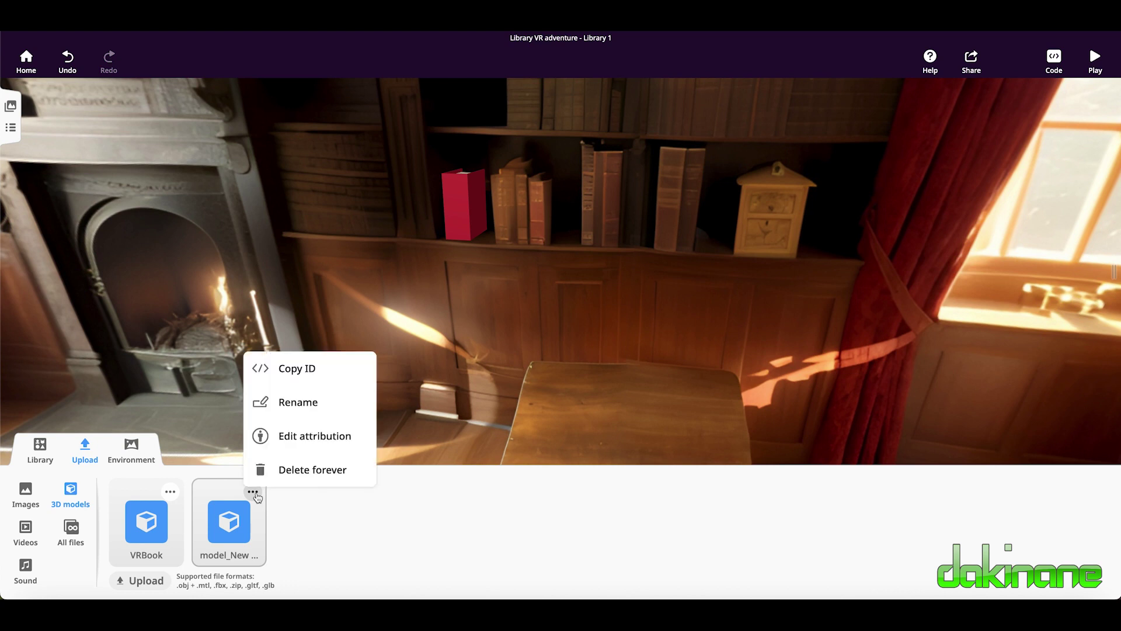
left_click(298, 403)
key("BackSpace")
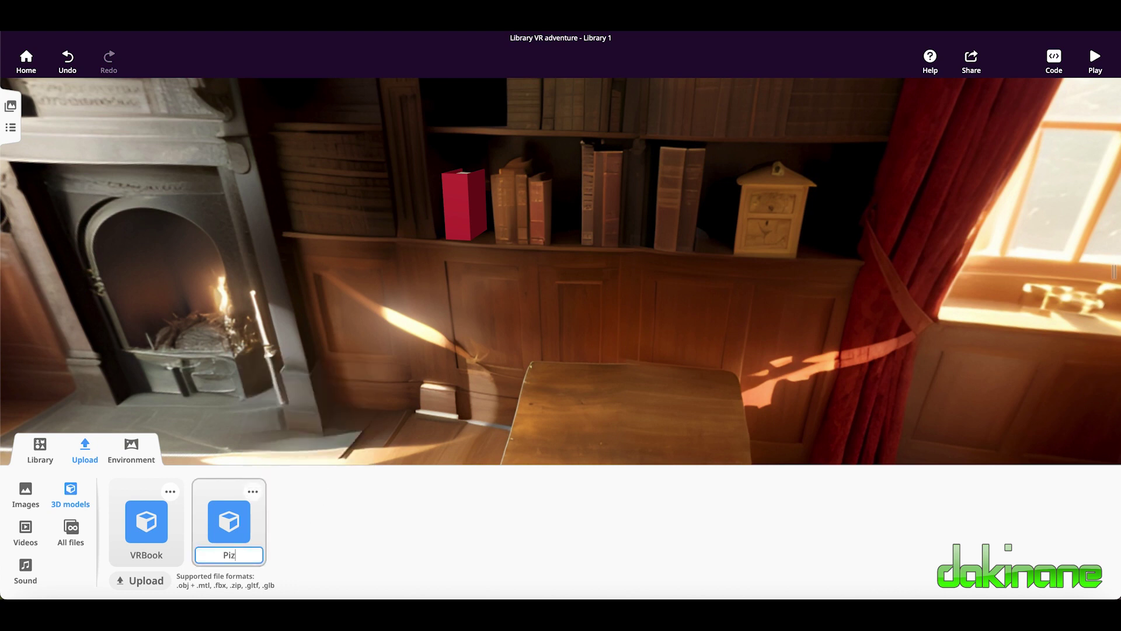
type("Pizza")
key("Return")
left_click(335, 507)
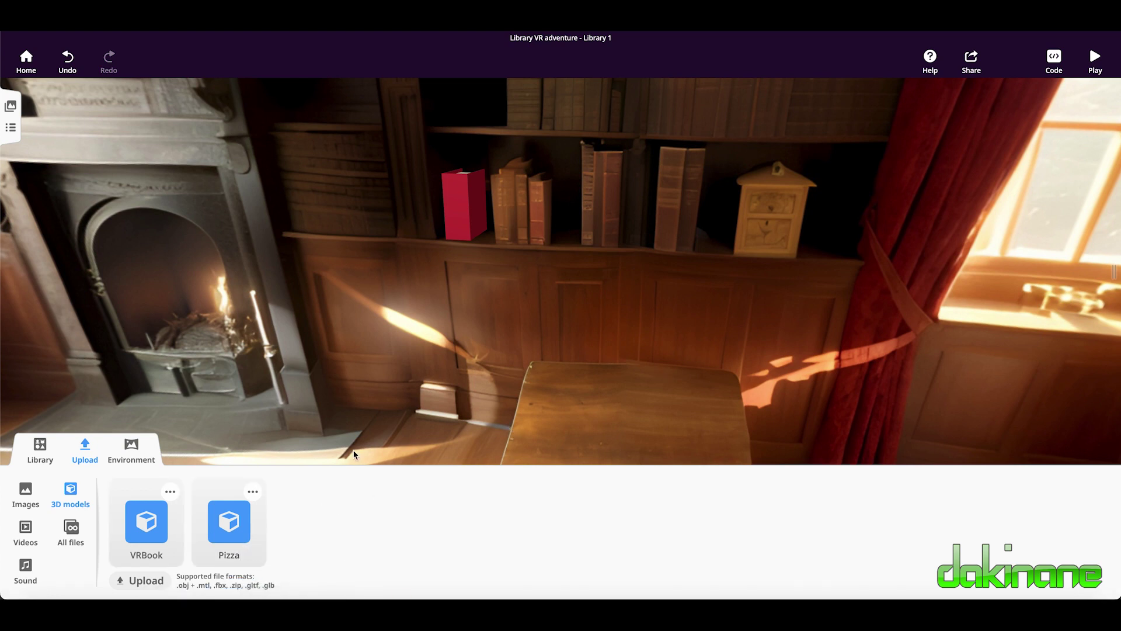
left_click_drag(229, 526, 573, 379)
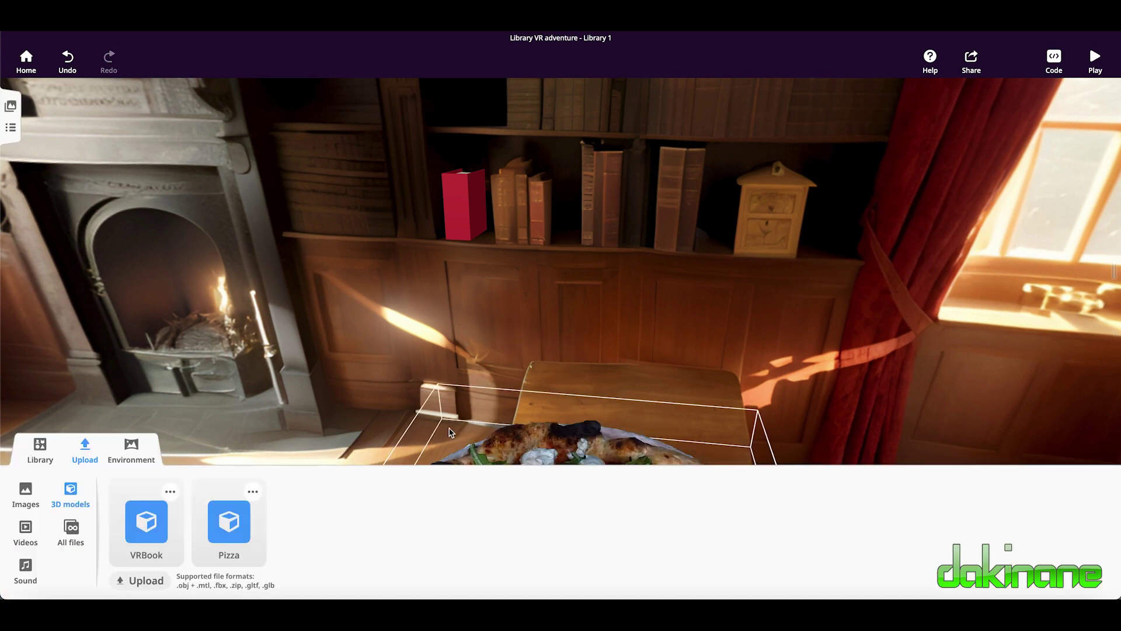
- Shrink the Pizza scan and settle it centred on top of the small wooden table
left_click(88, 449)
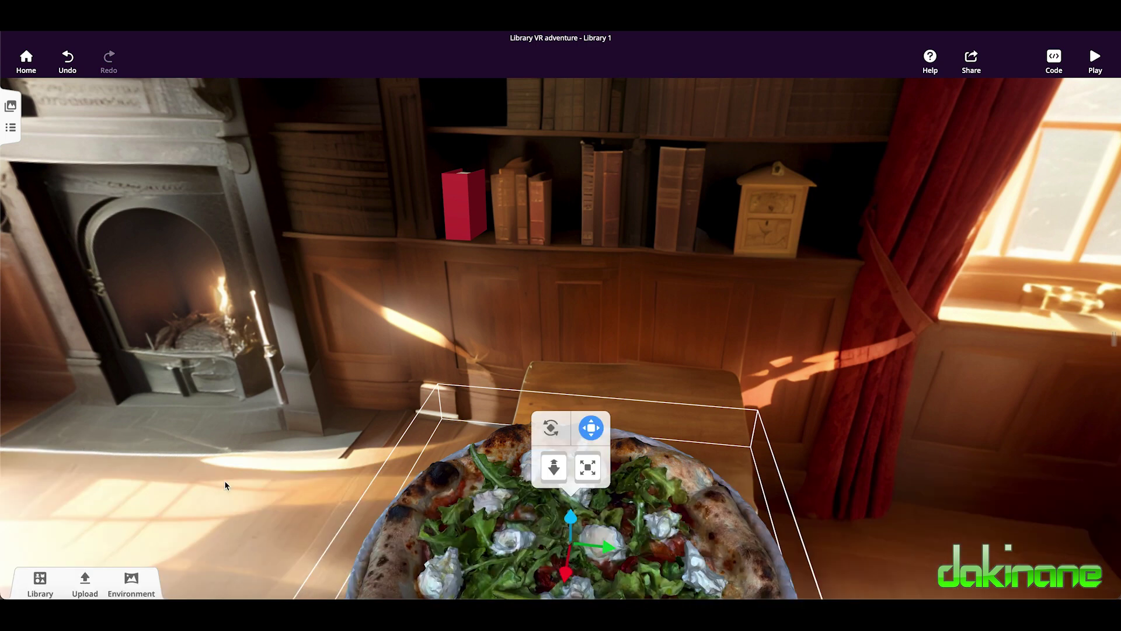
left_click_drag(587, 467, 680, 519)
left_click_drag(566, 559, 638, 425)
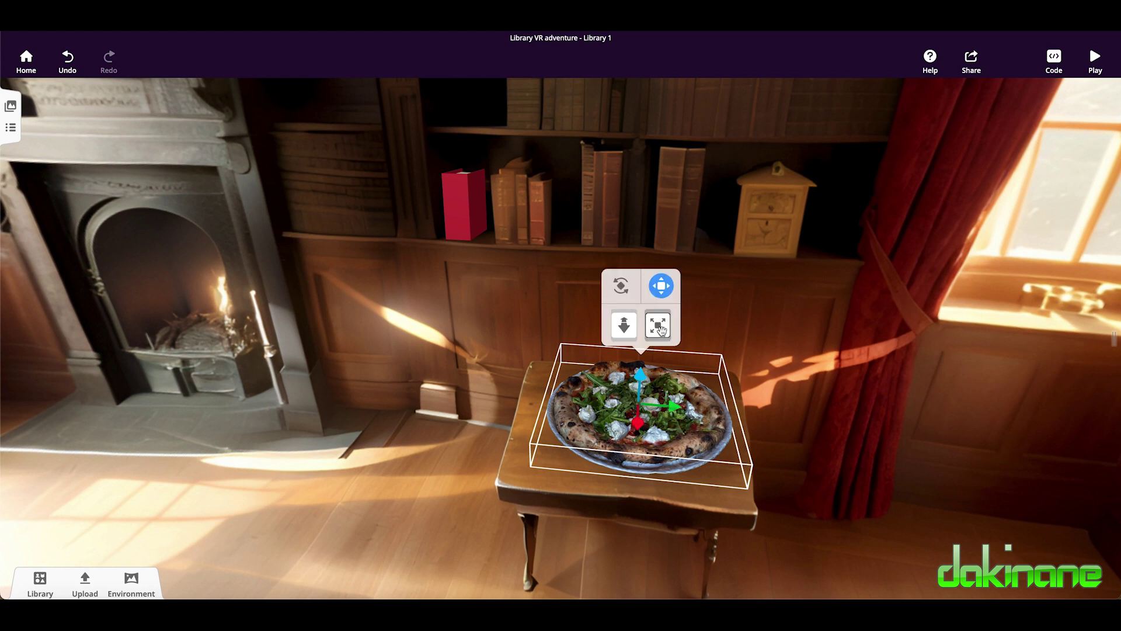
left_click_drag(659, 325, 623, 337)
left_click_drag(640, 387, 631, 451)
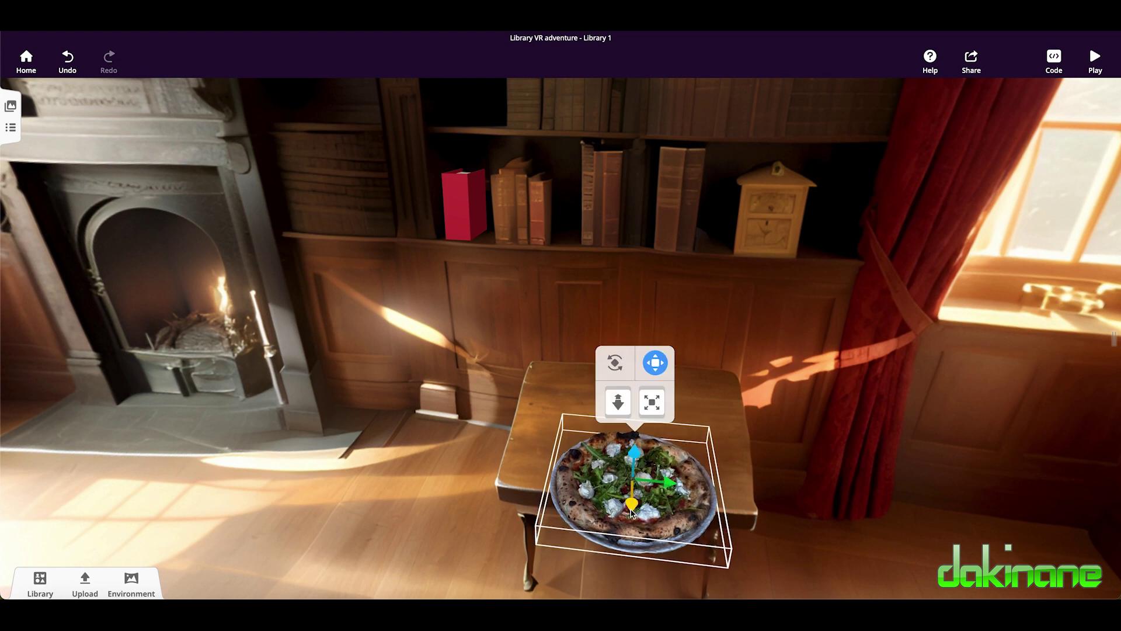
left_click_drag(631, 512, 637, 429)
left_click(414, 481)
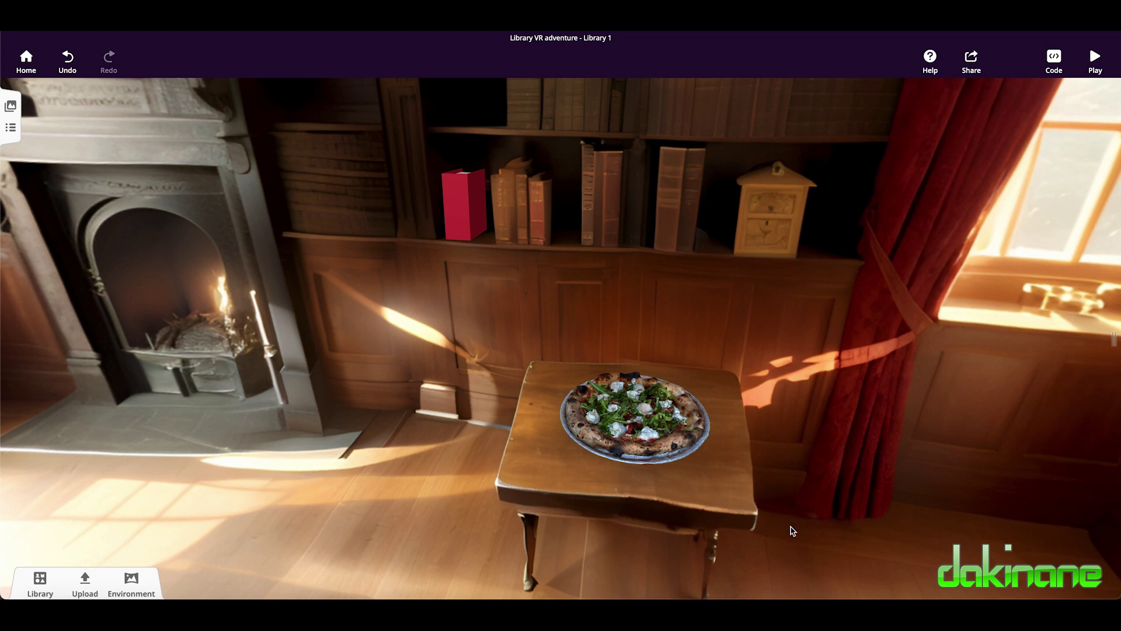
left_click_drag(538, 476, 1116, 447)
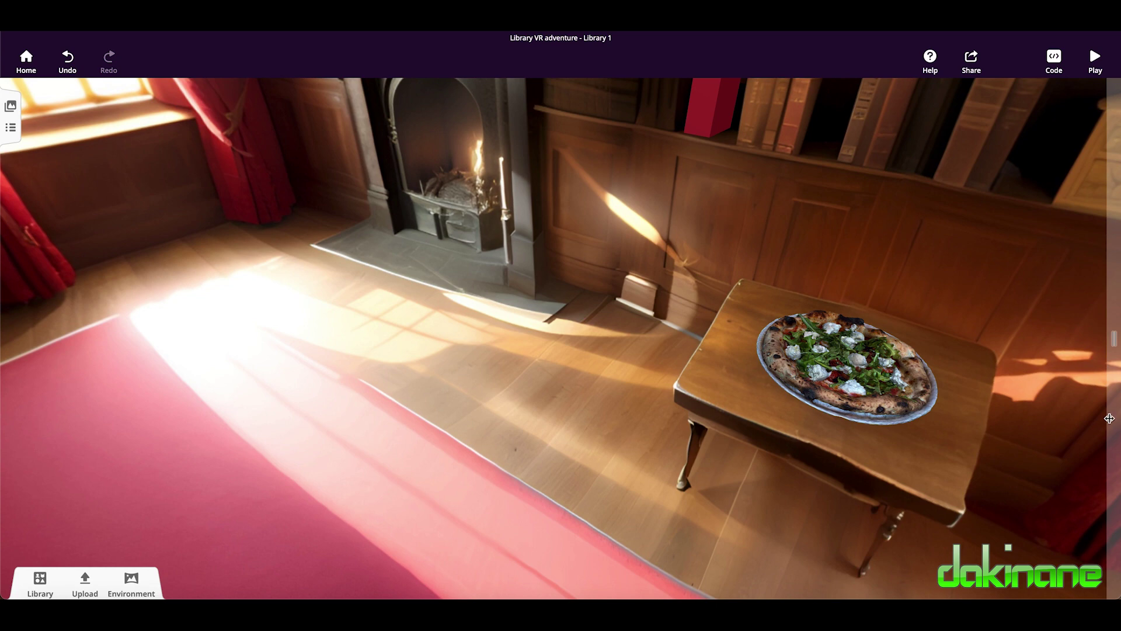
left_click_drag(876, 362, 655, 386)
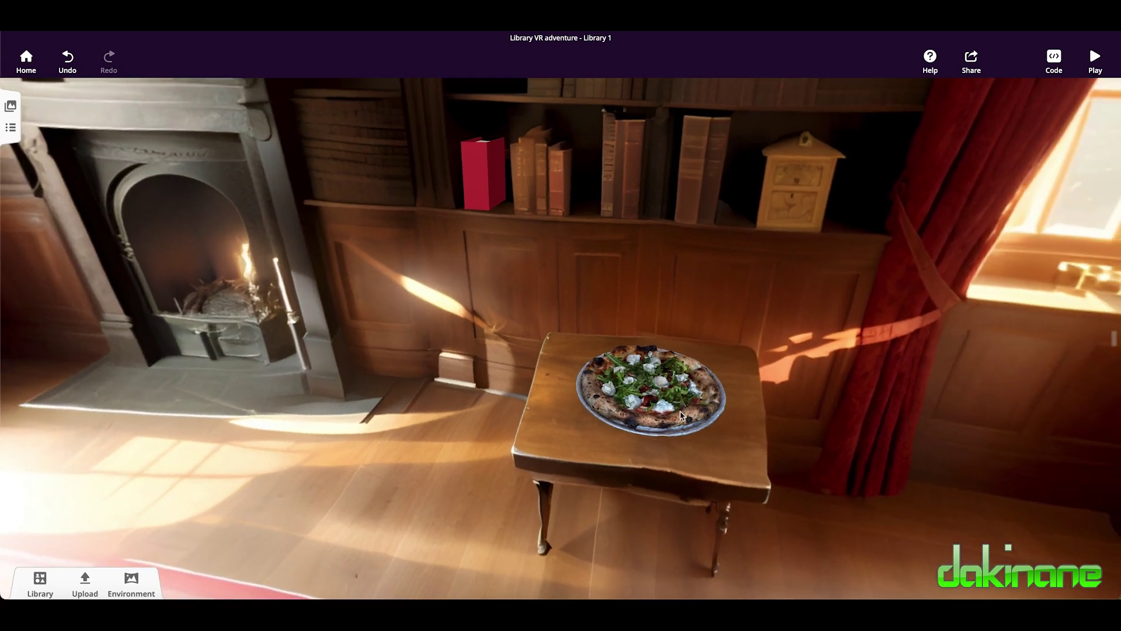
- Rename the pizza object to 'pizza'
left_click(656, 386)
right_click(656, 385)
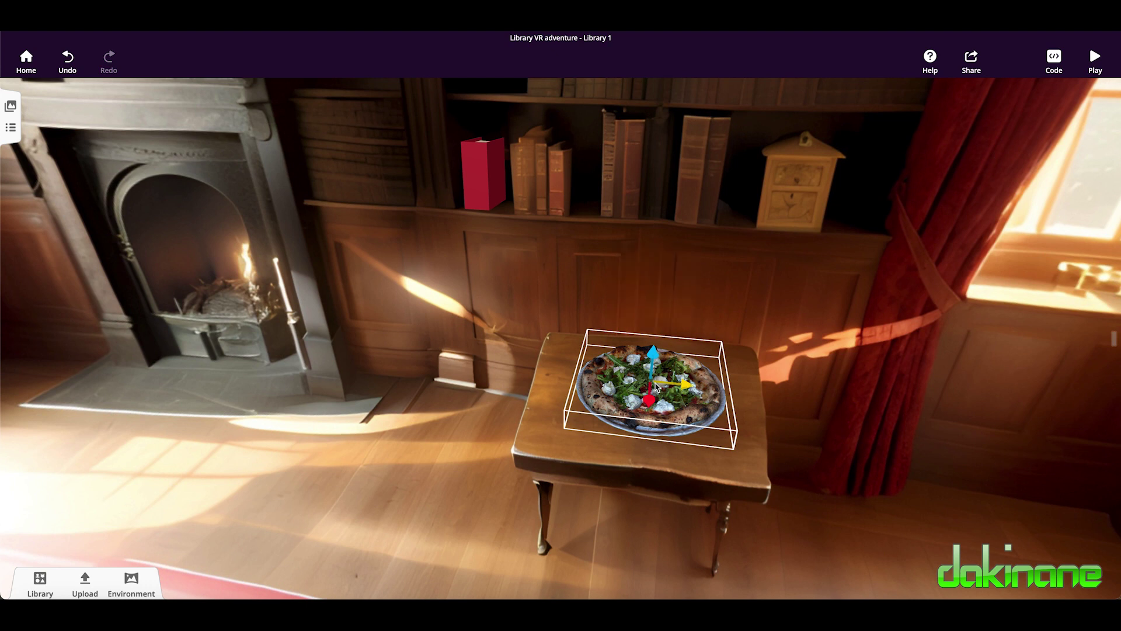
left_click(780, 290)
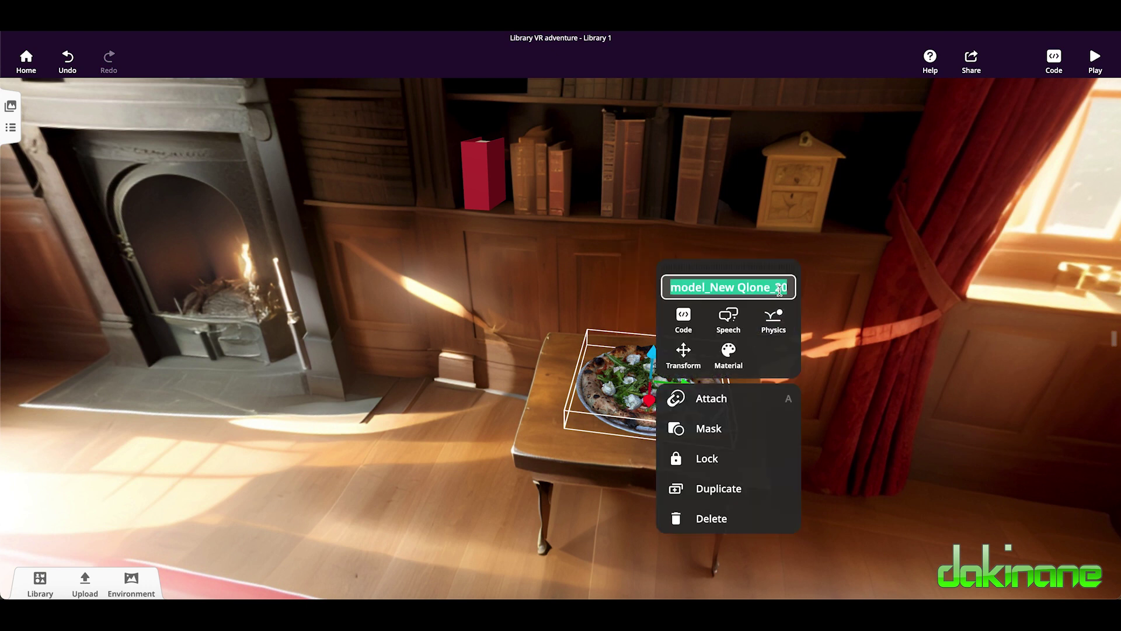
key("BackSpace")
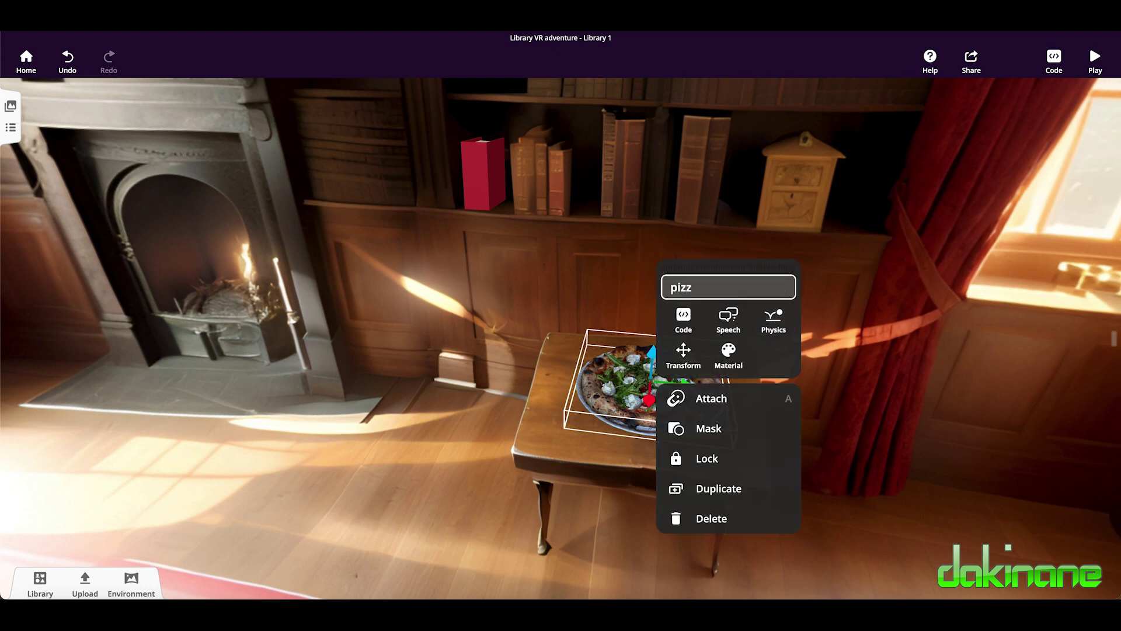
- Enable Use in CoBlocks for the pizza, then orbit around the library to check it
left_click(683, 319)
left_click(799, 389)
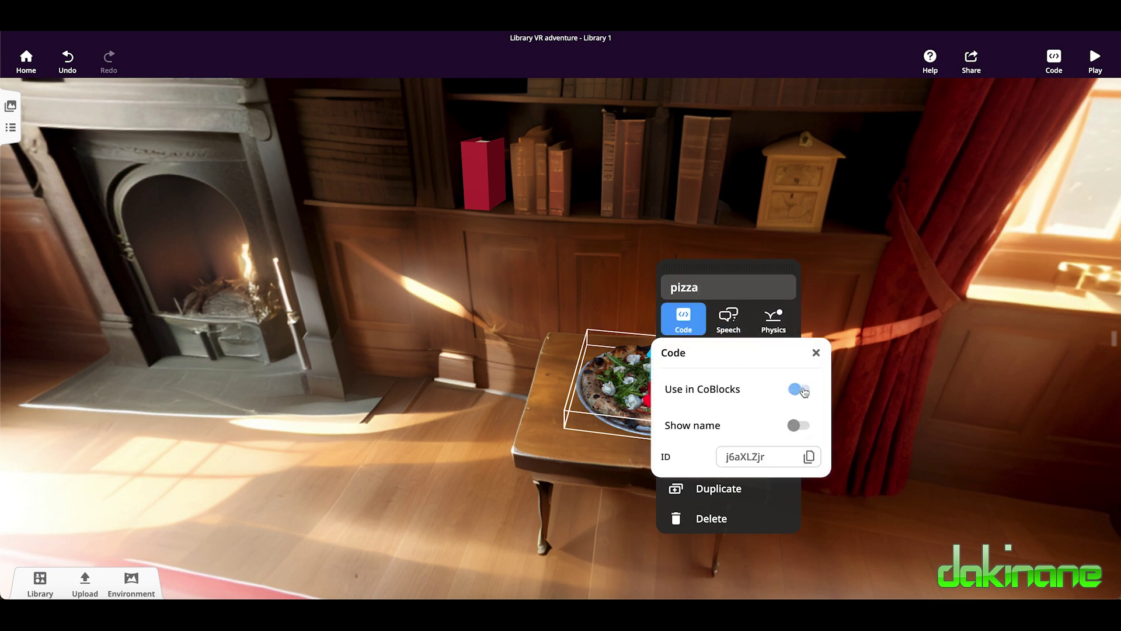
left_click(862, 414)
left_click(863, 415)
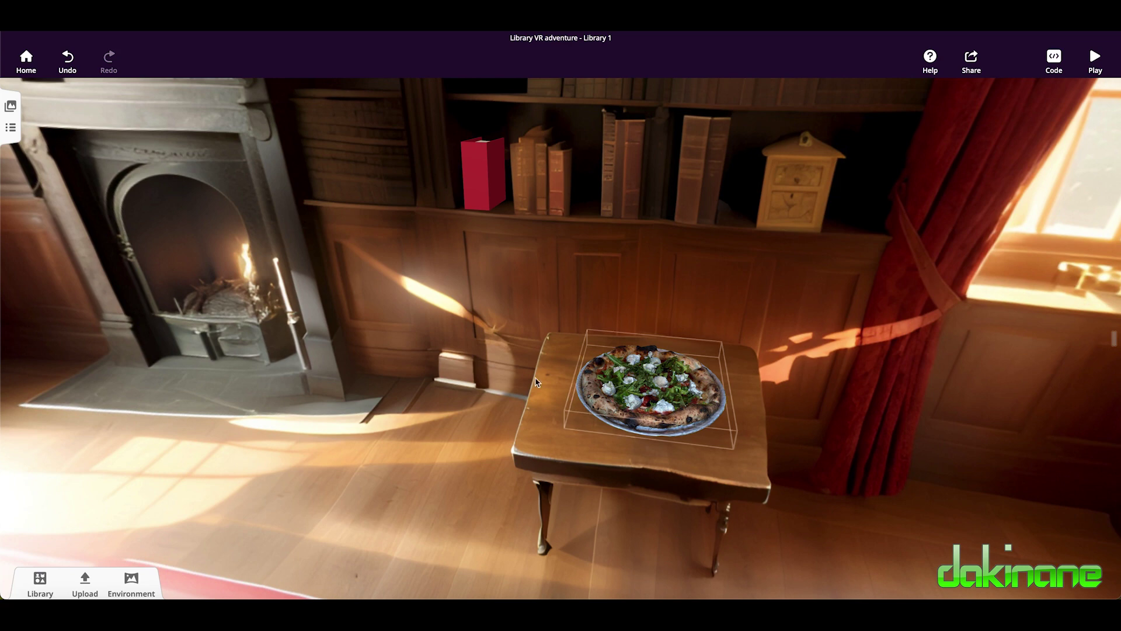
left_click_drag(351, 397, 374, 388)
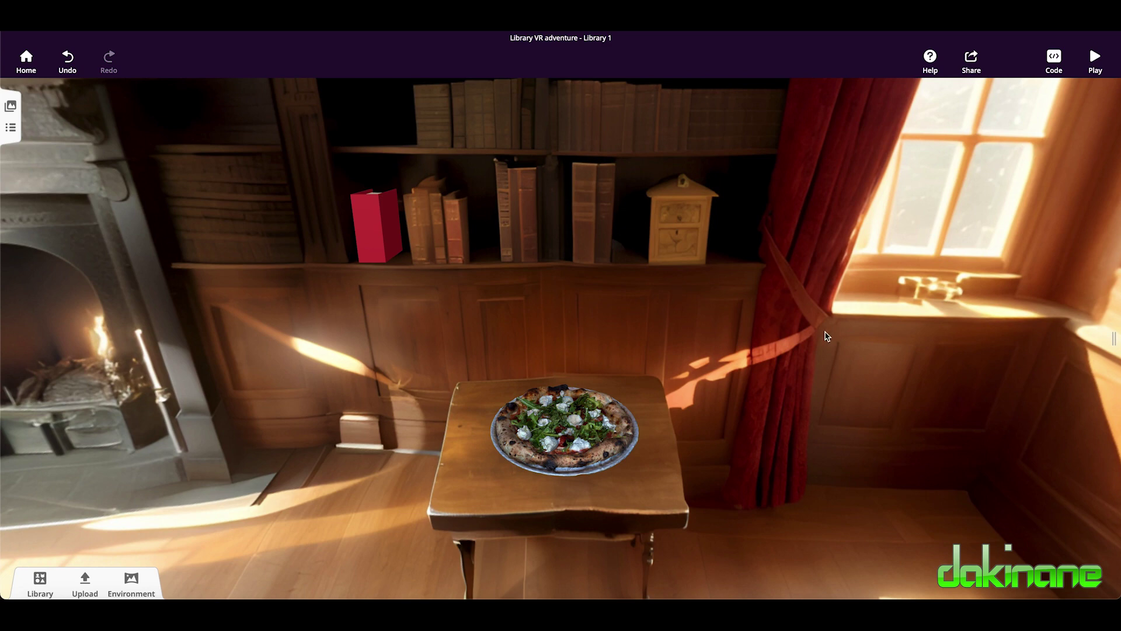
left_click_drag(466, 330, 424, 321)
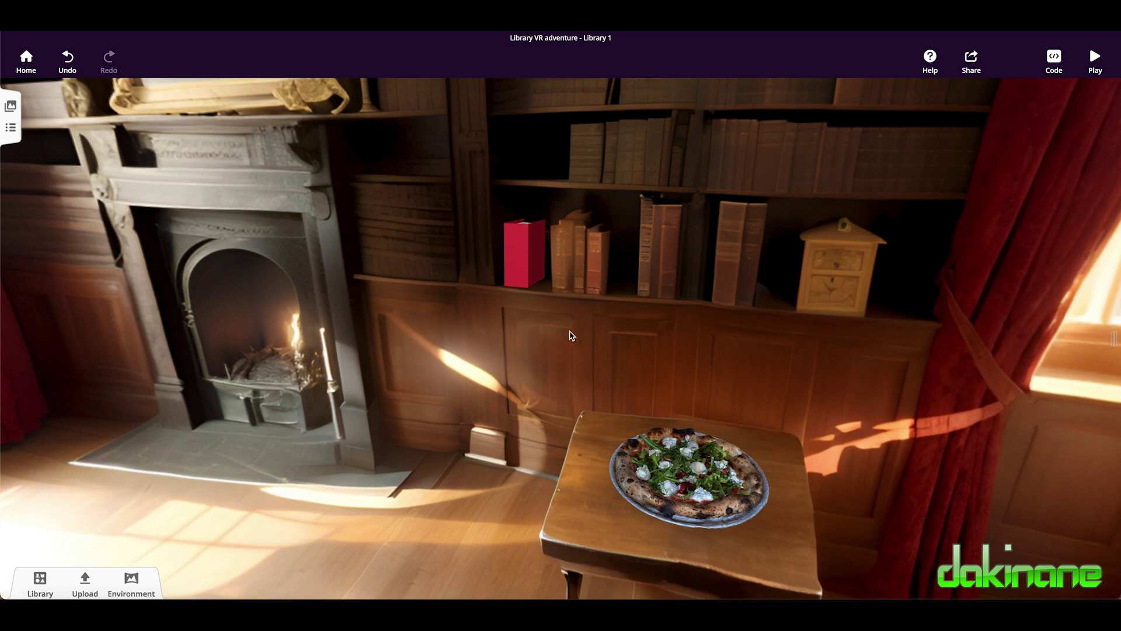
left_click_drag(552, 337, 461, 333)
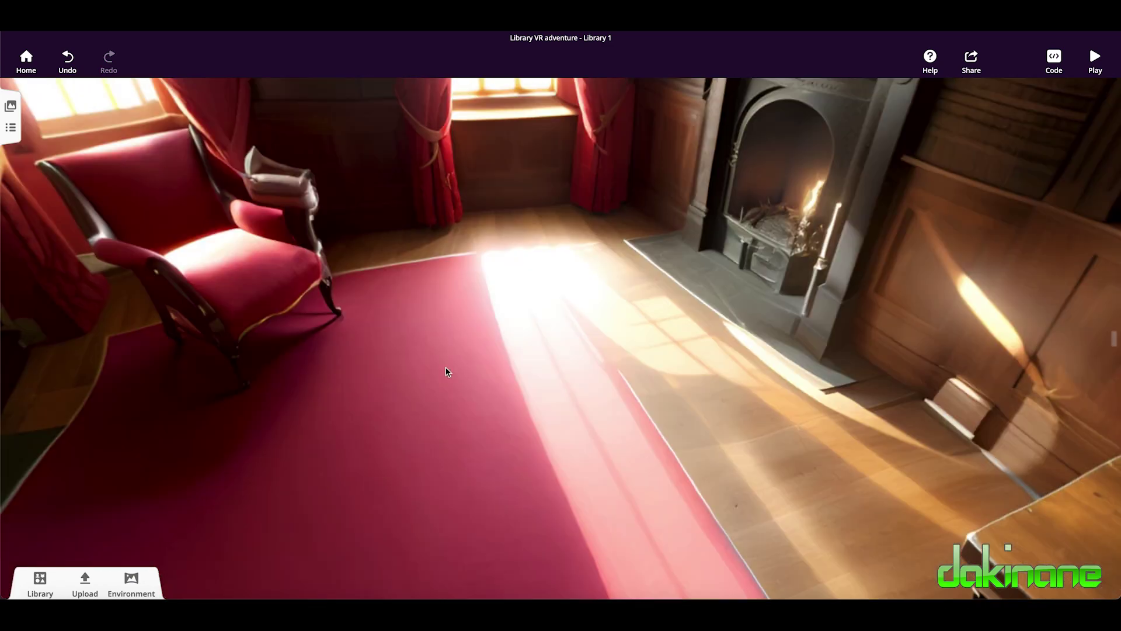